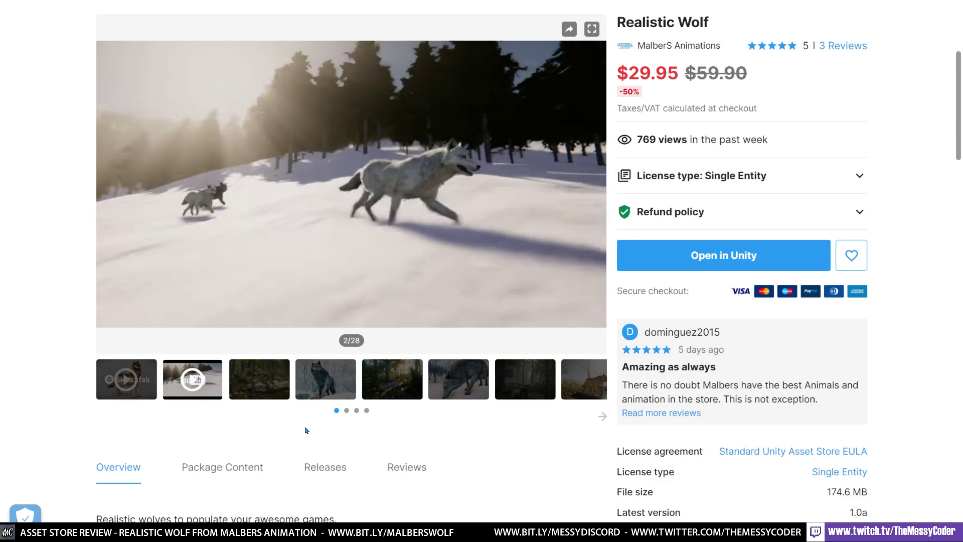
- Review the Realistic Wolf store page's overview and render pipeline compatibility section
scroll(307, 431, down, 3)
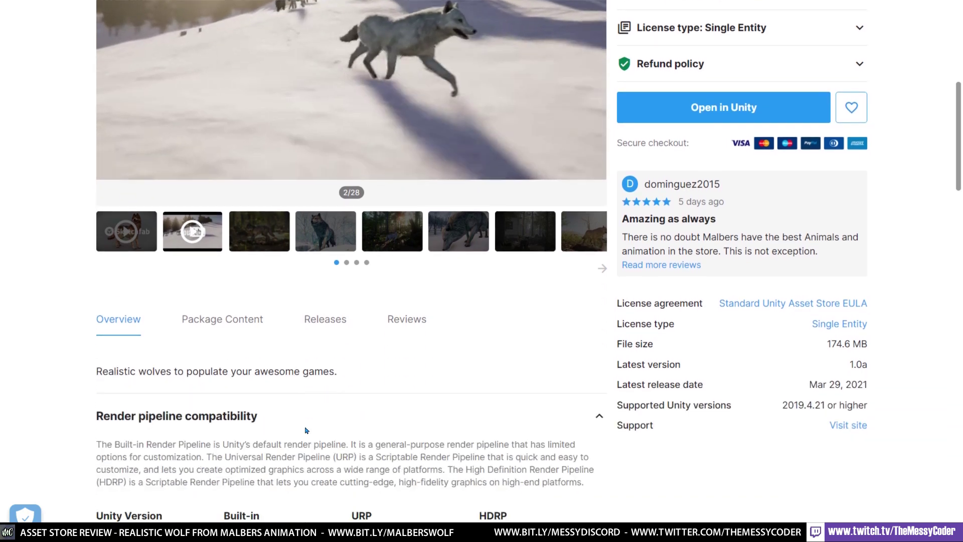
scroll(307, 431, down, 7)
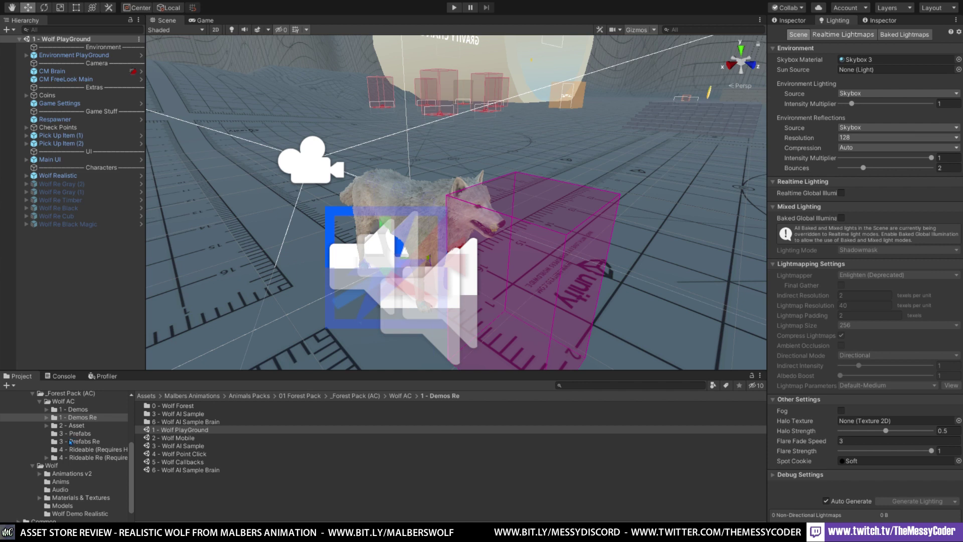
- Switch to Unity, open the Wolf Base Demo scene from the Wolf folder, and examine the wolf models up close
click(51, 466)
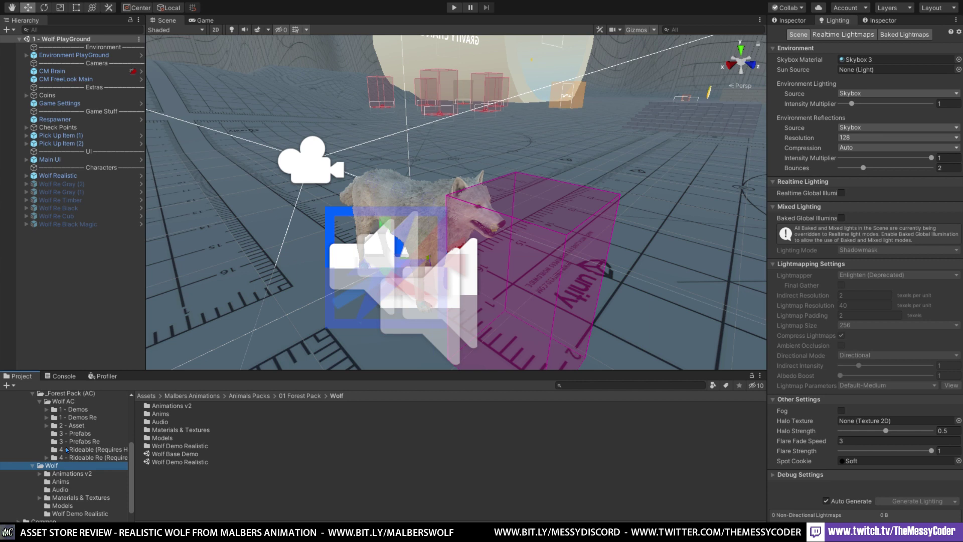
click(185, 454)
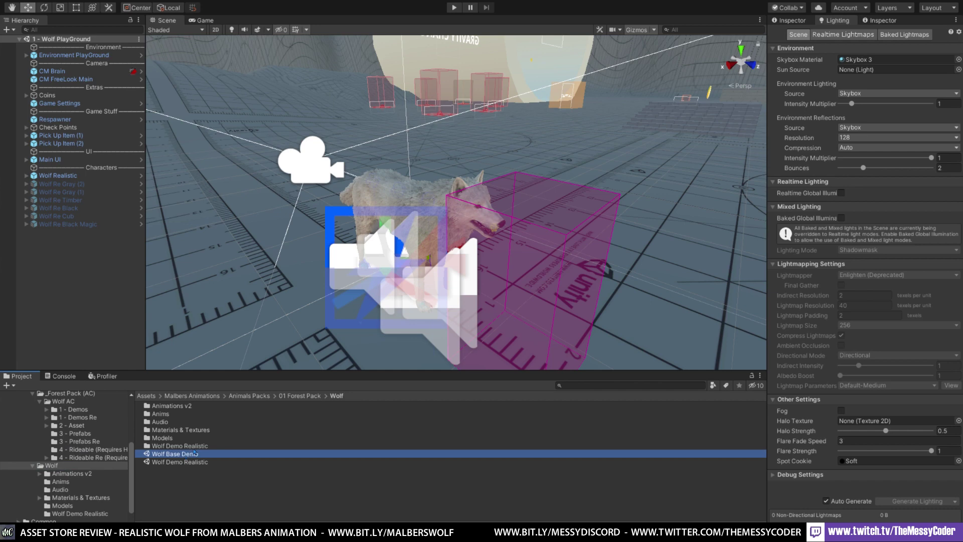
double_click(194, 453)
right_drag(486, 156, 377, 163)
alt+drag(514, 187, 526, 196)
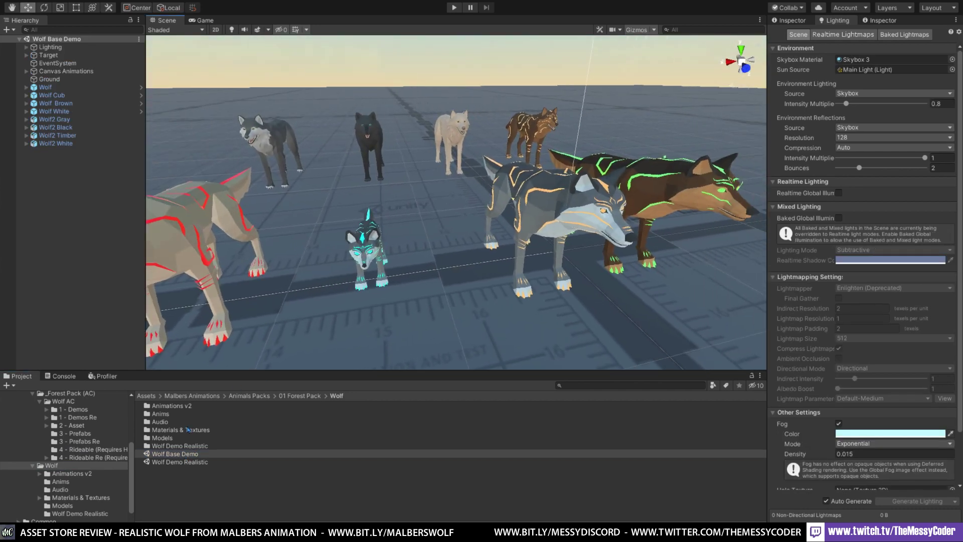
key(a)
right_drag(354, 175, 464, 129)
key(w)
key(d)
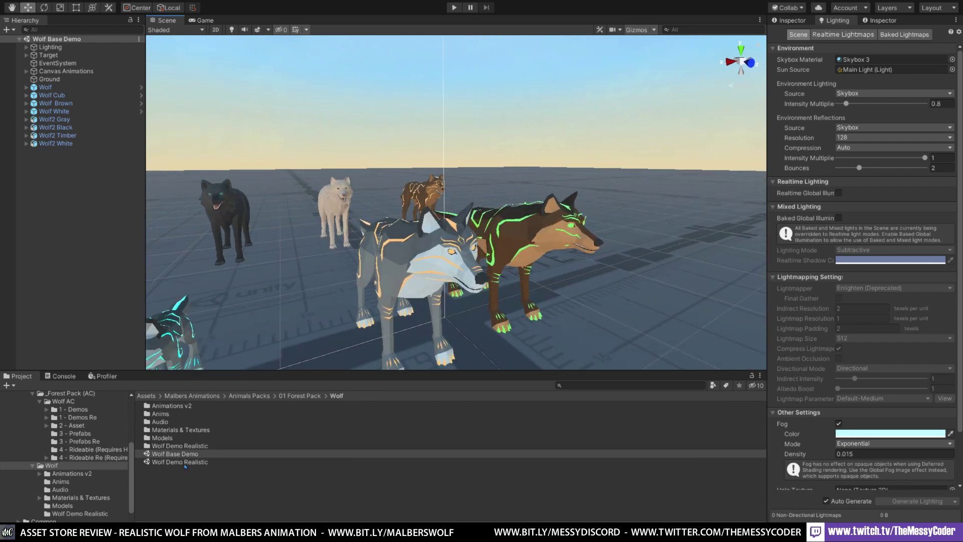
- Open the Wolf Demo Realistic scene and inspect the realistic wolves in a fullscreen scene view
click(186, 462)
double_click(185, 462)
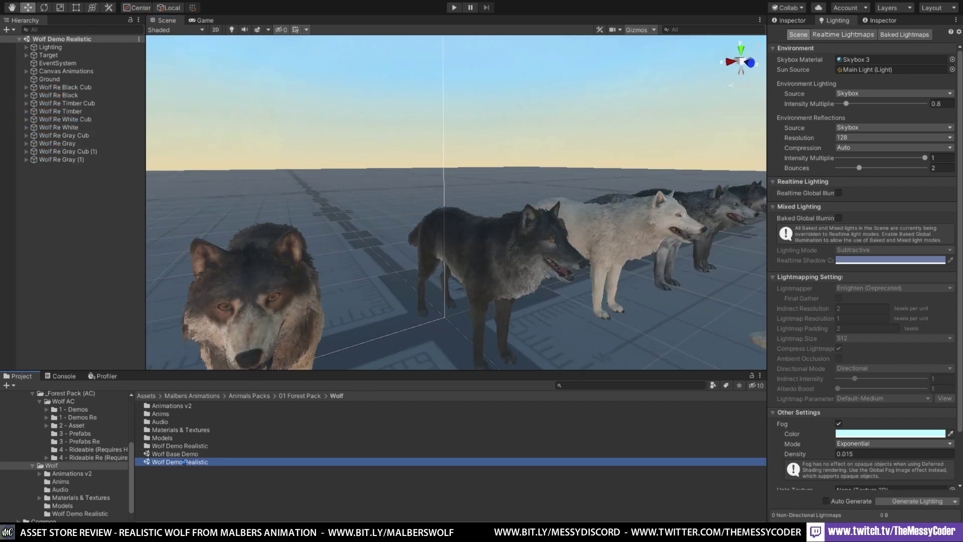
right_drag(385, 199, 480, 168)
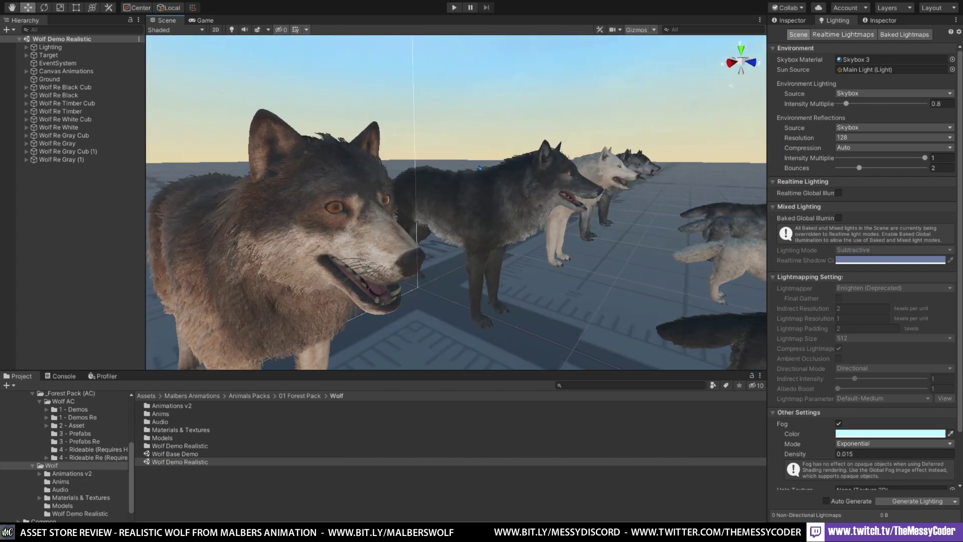
key(F11)
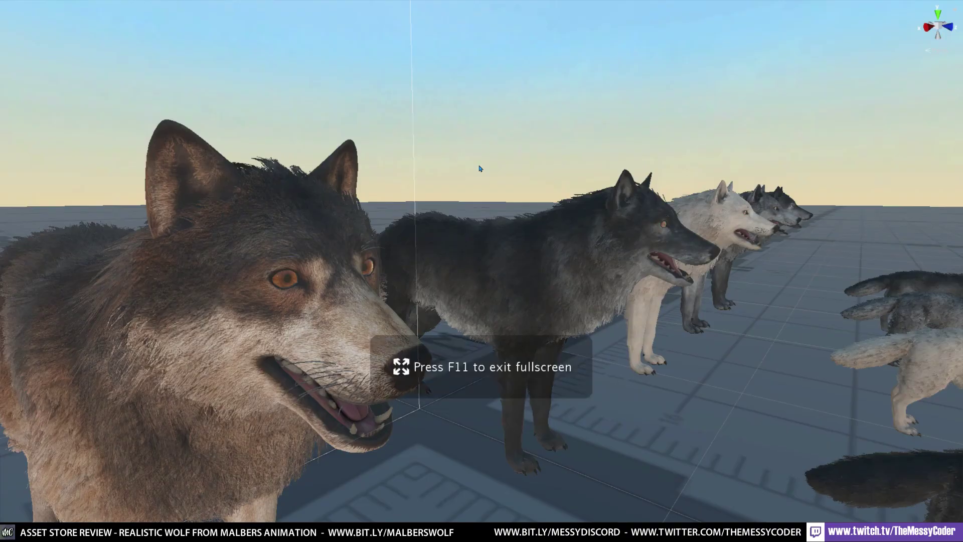
right_drag(491, 236, 421, 194)
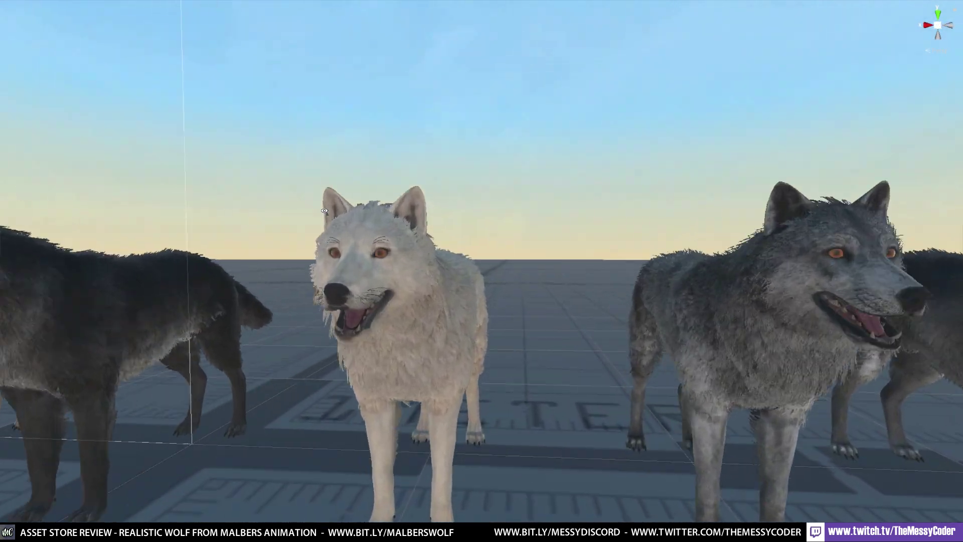
right_drag(324, 211, 619, 229)
key(F11)
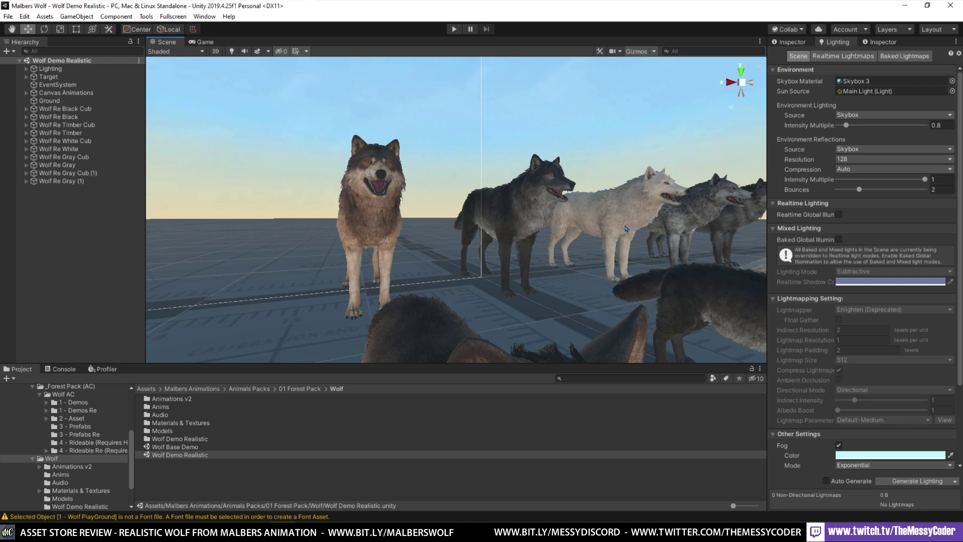
- Inspect the components of the Wolf Re Timber object and the LOD Group settings of its Mesh child
click(372, 202)
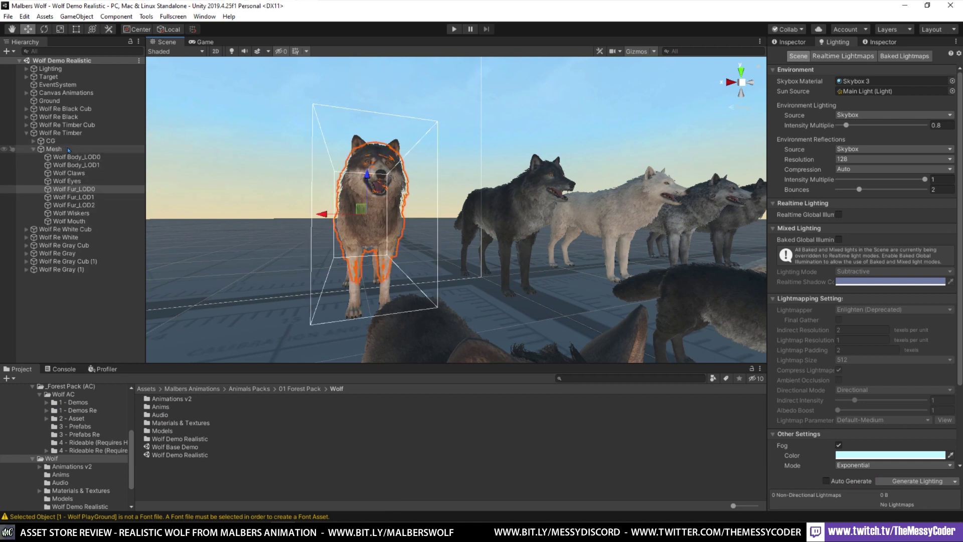
click(64, 134)
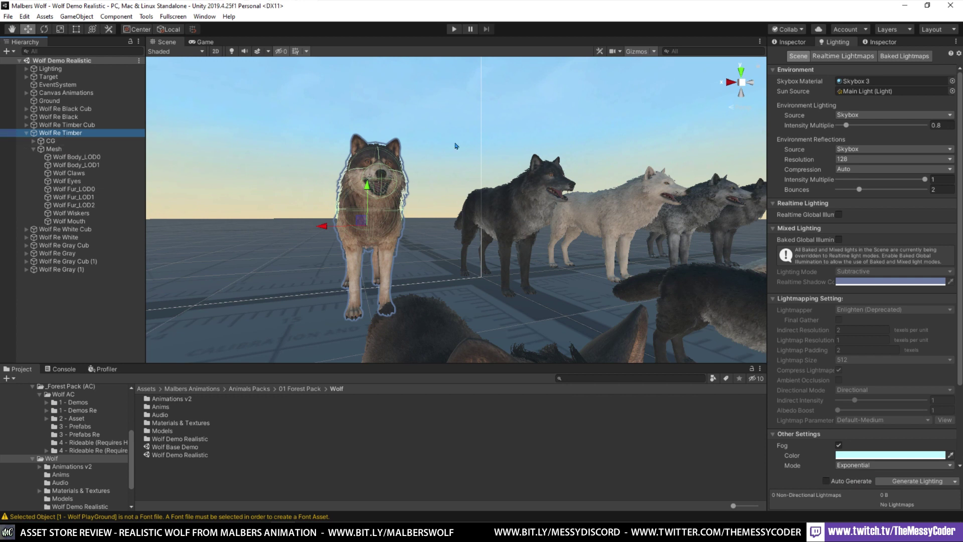
click(785, 43)
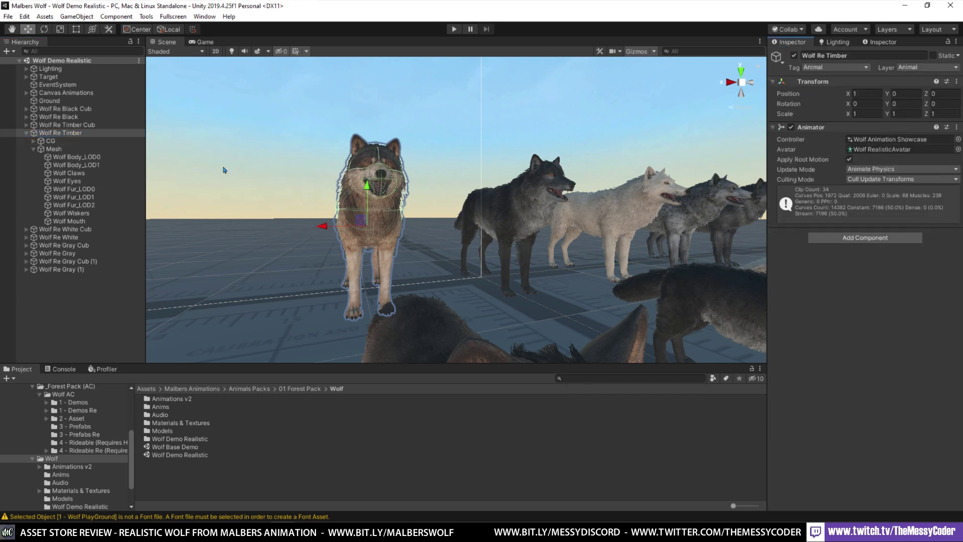
click(54, 149)
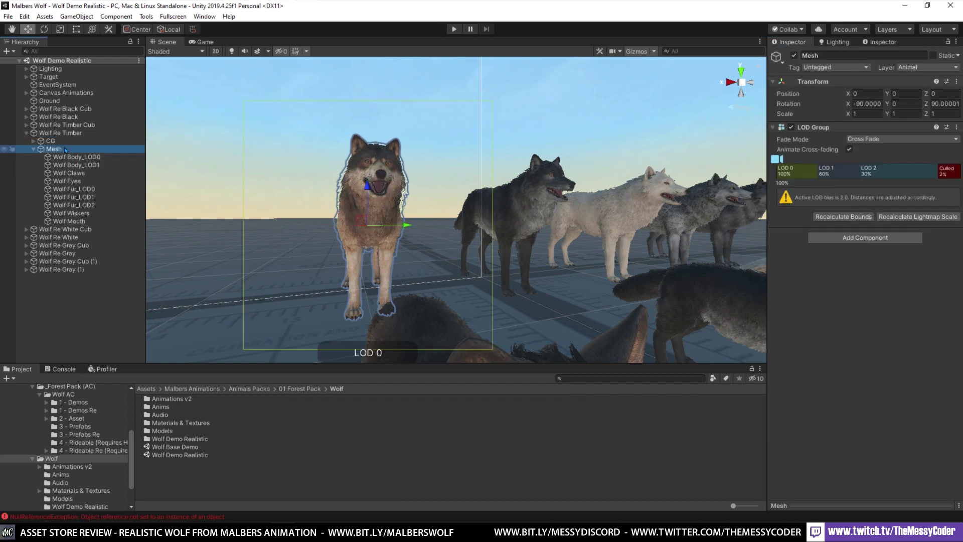
- Expand the BlendShapes of Wolf Body_LOD0 and set its Nose In to about 41.8
click(78, 157)
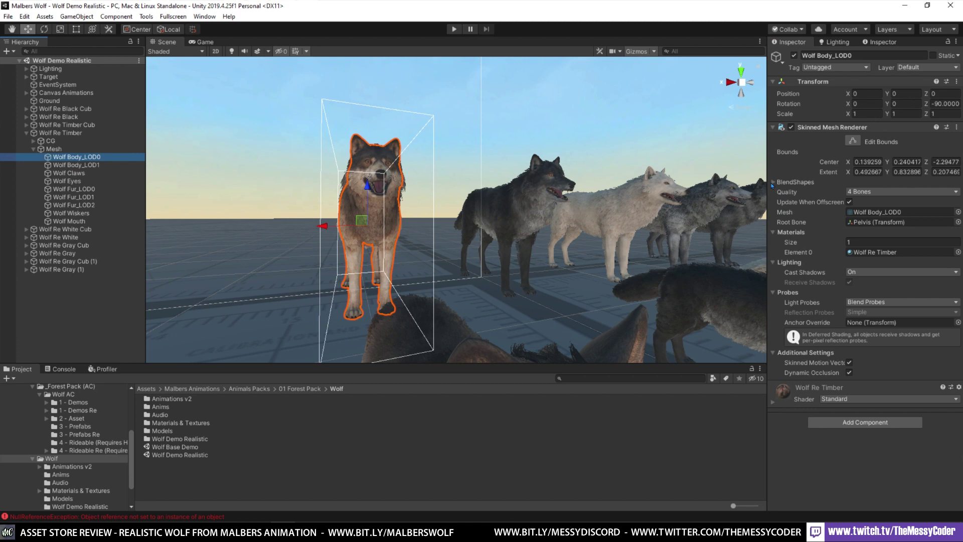
click(773, 182)
key(a)
right_drag(579, 159, 618, 178)
key(w)
key(w)
key(s)
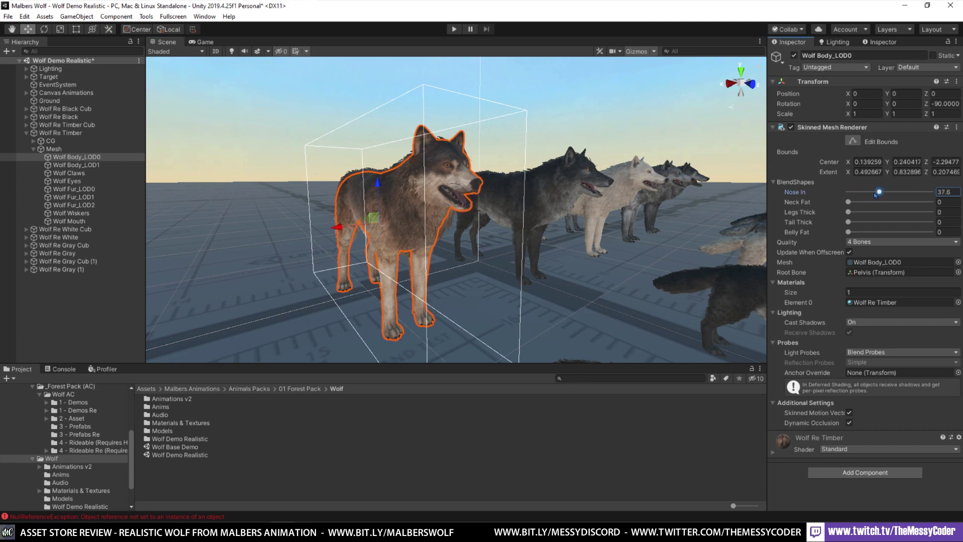
alt+drag(637, 199, 496, 200)
scroll(496, 200, up, 5)
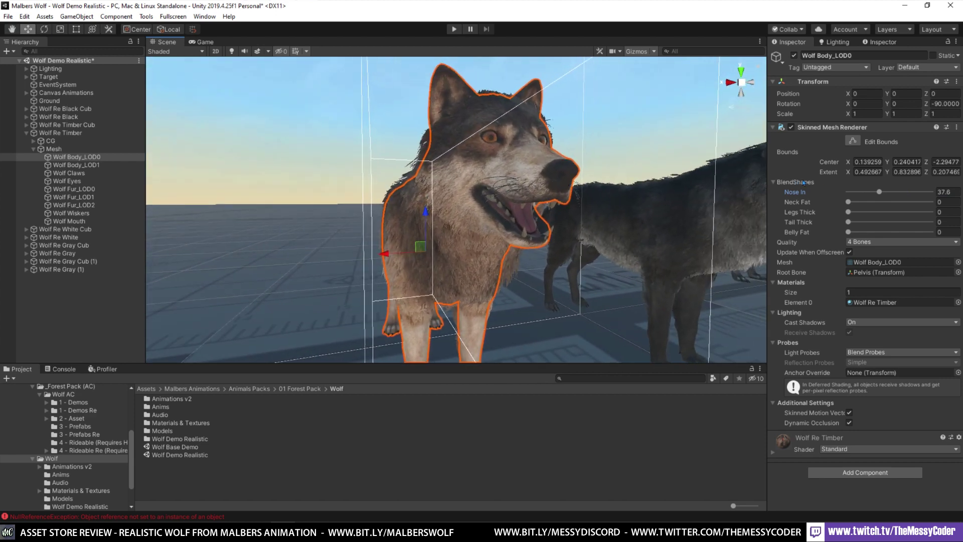
mouse_move(879, 192)
mouse_down()
mouse_move(943, 191)
mouse_move(889, 192)
mouse_up()
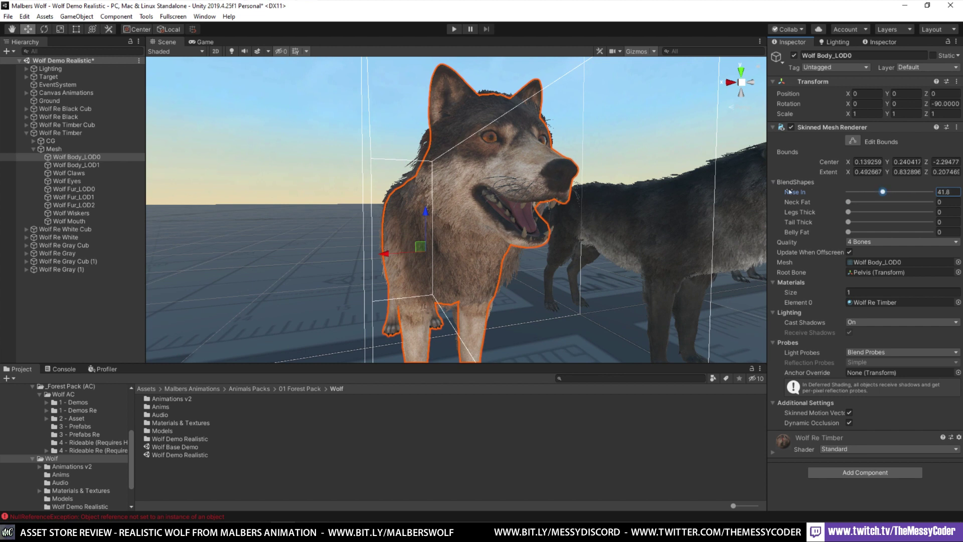
- Set the Nose In blend shape to 100 on both Wolf Mouth and Wolf Body_LOD0
click(93, 222)
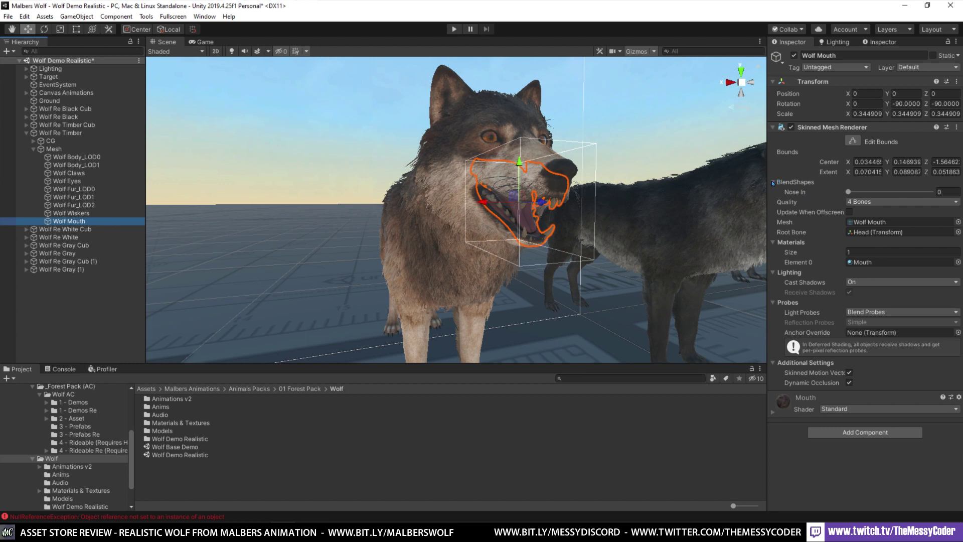
drag(848, 192, 916, 192)
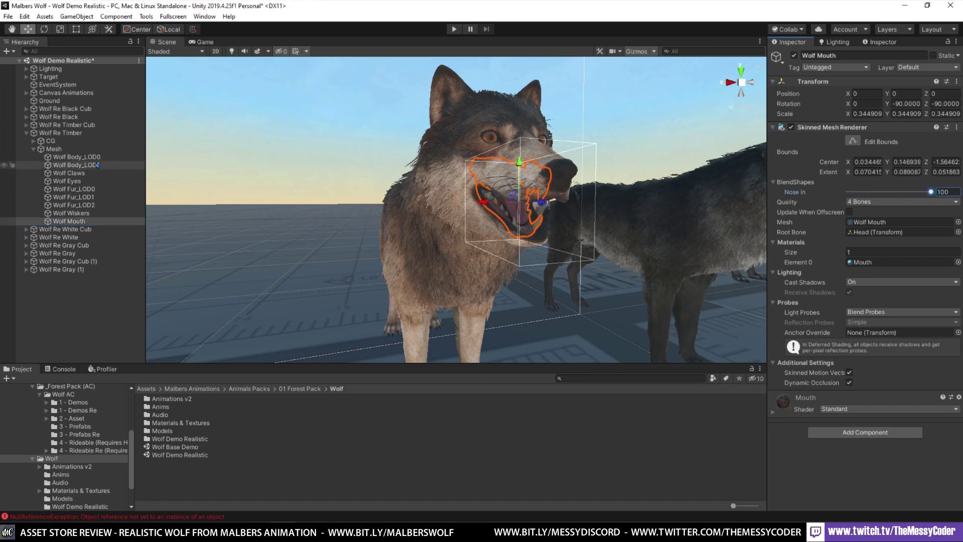
click(91, 157)
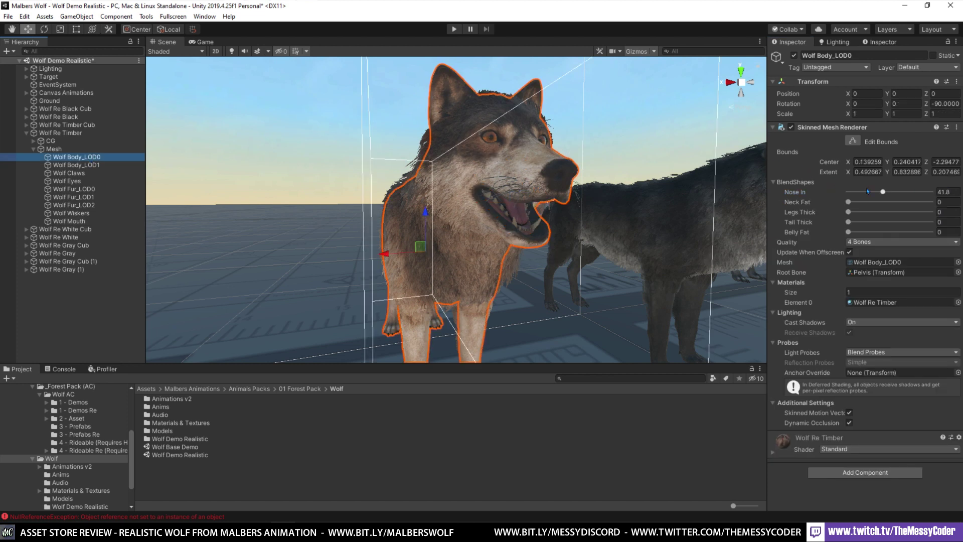
drag(884, 192, 951, 194)
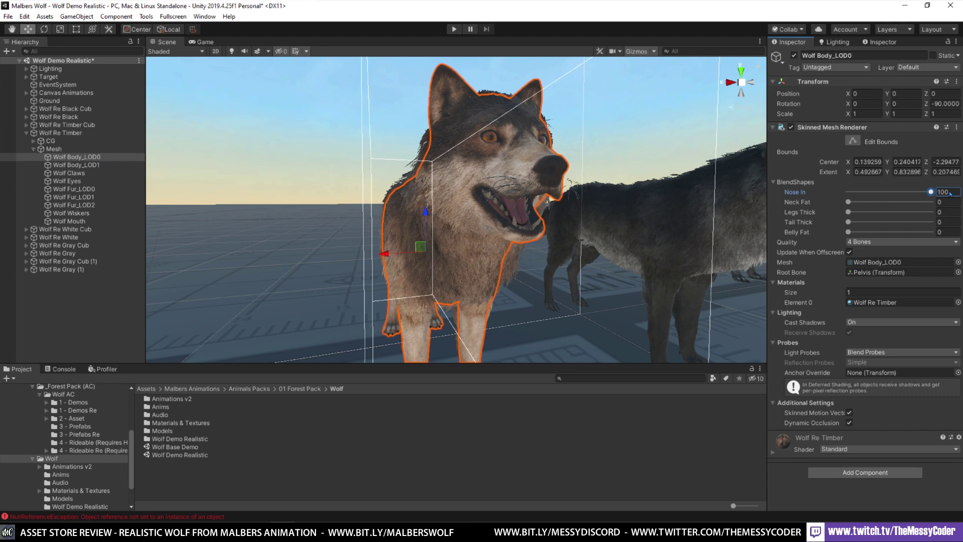
- Increase Neck Fat on Wolf Body_LOD0, and set both Nose In and Neck Fat to 100 on Wolf Fur_LOD0
alt+drag(556, 216, 762, 219)
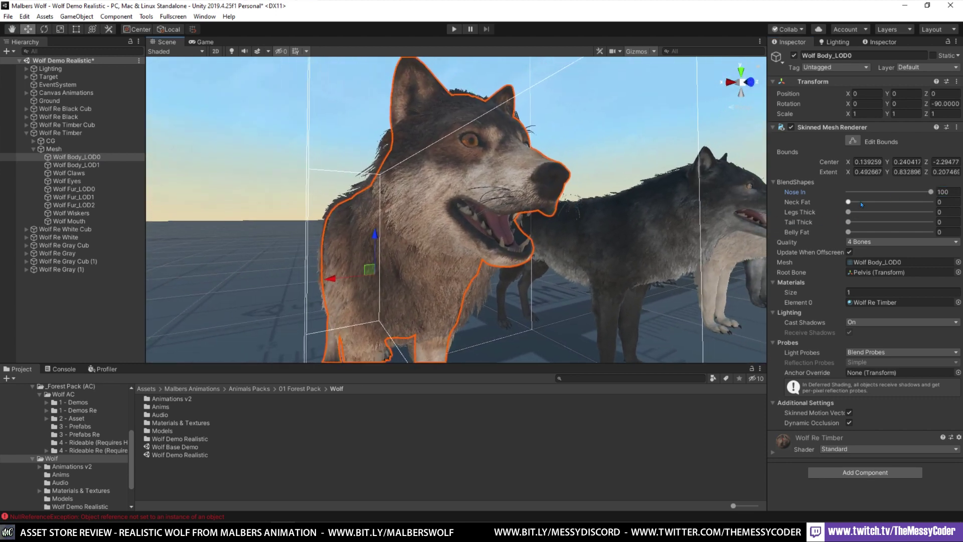
drag(873, 202, 916, 201)
click(74, 189)
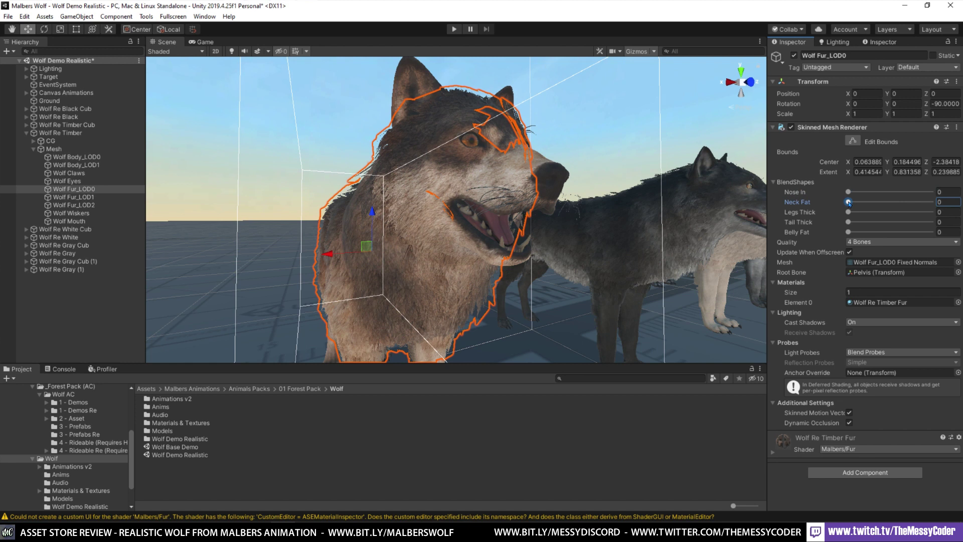
drag(849, 203, 949, 203)
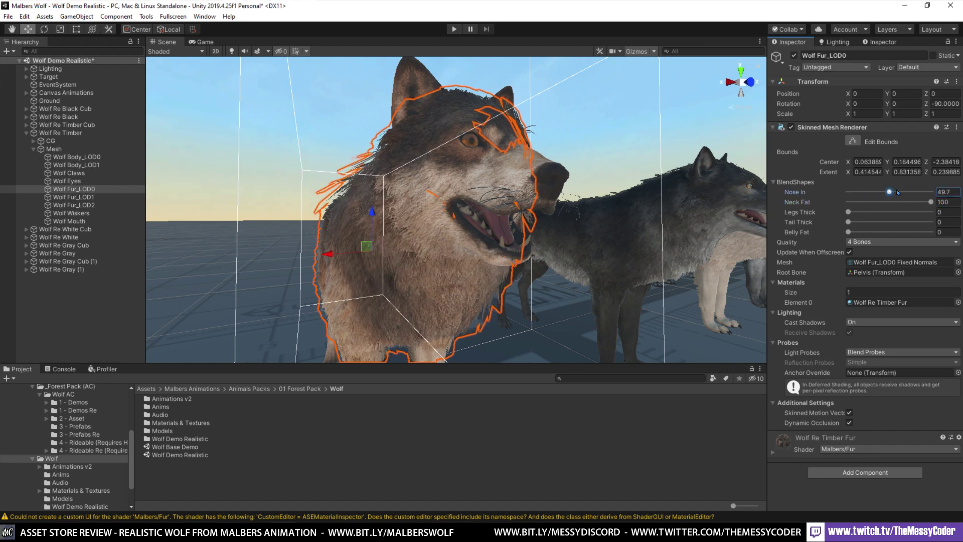
alt+drag(603, 178, 566, 184)
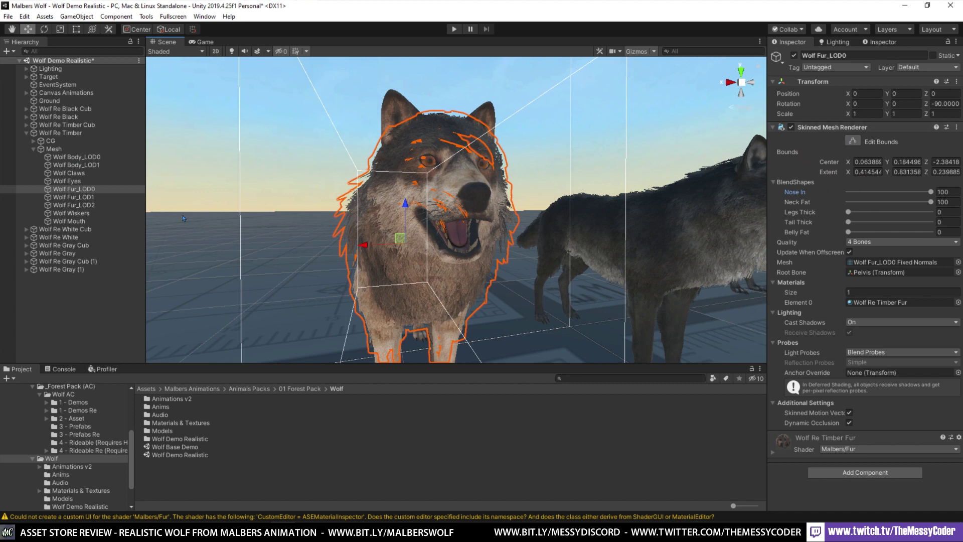
- Set Neck Fat to 100 on Wolf Fur_LOD1 and clear the selection to check the wolf's shape
click(90, 197)
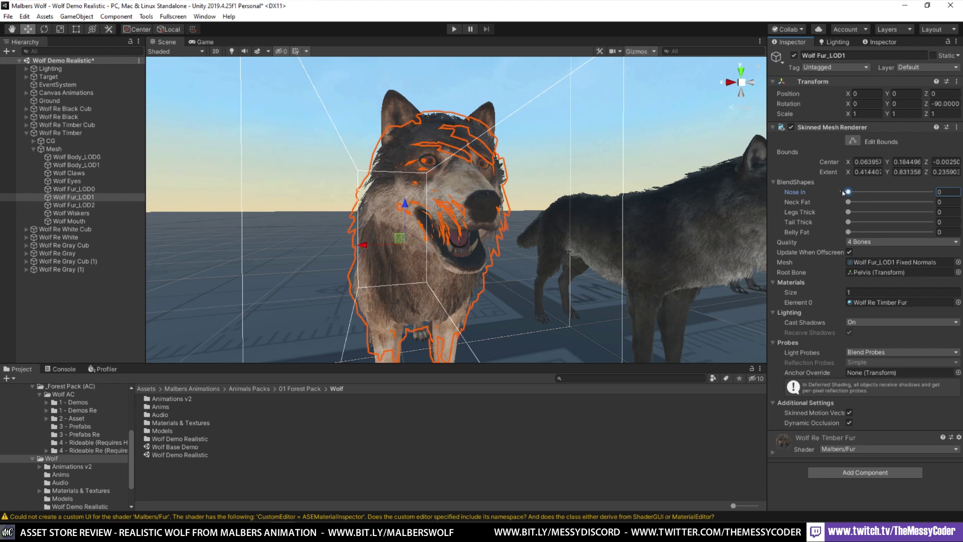
drag(849, 202, 931, 202)
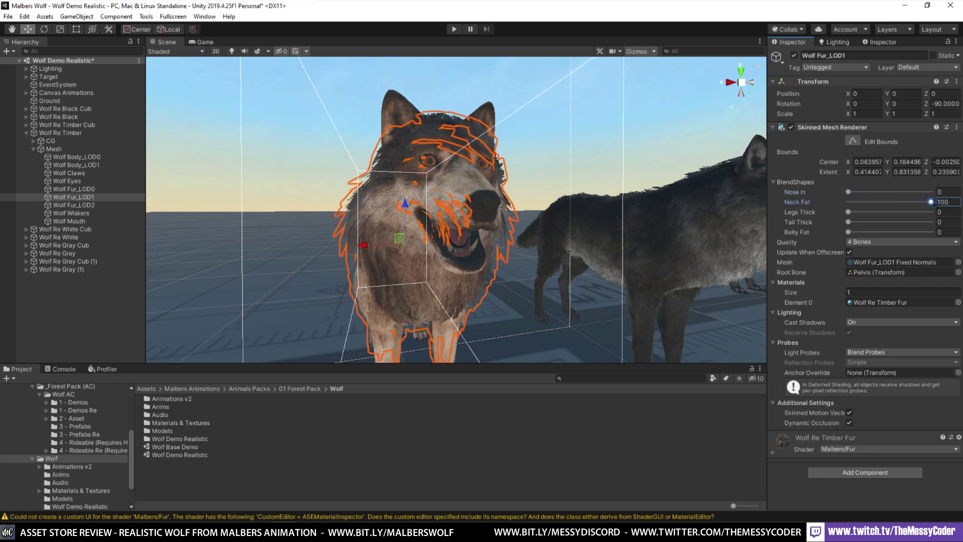
alt+drag(482, 181, 554, 192)
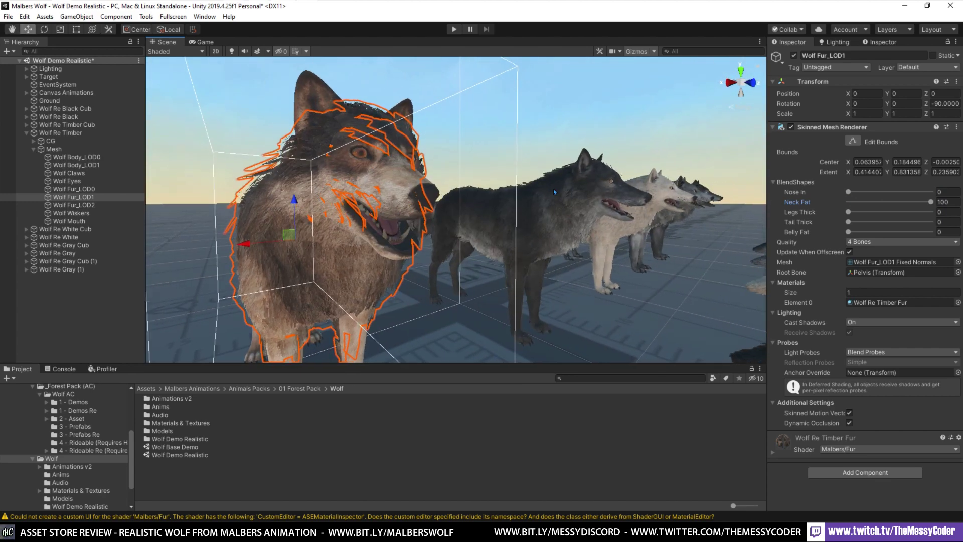
click(76, 328)
alt+drag(451, 200, 334, 219)
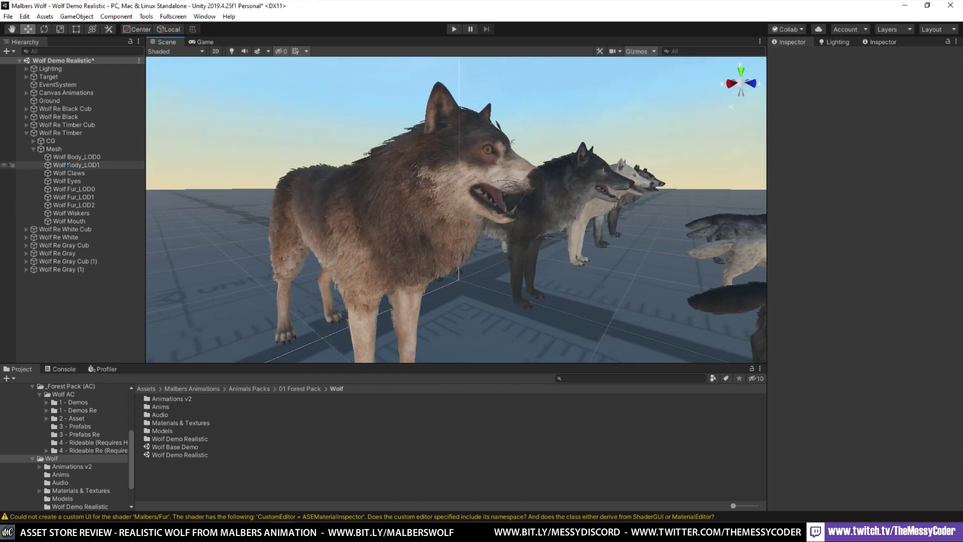
- On Wolf Body_LOD0, set the blend shapes Neck Fat to 48.5, Legs Thick to 99.4, Tail Thick to 100 and Belly Fat to 53.9
click(72, 157)
alt+drag(486, 156, 474, 186)
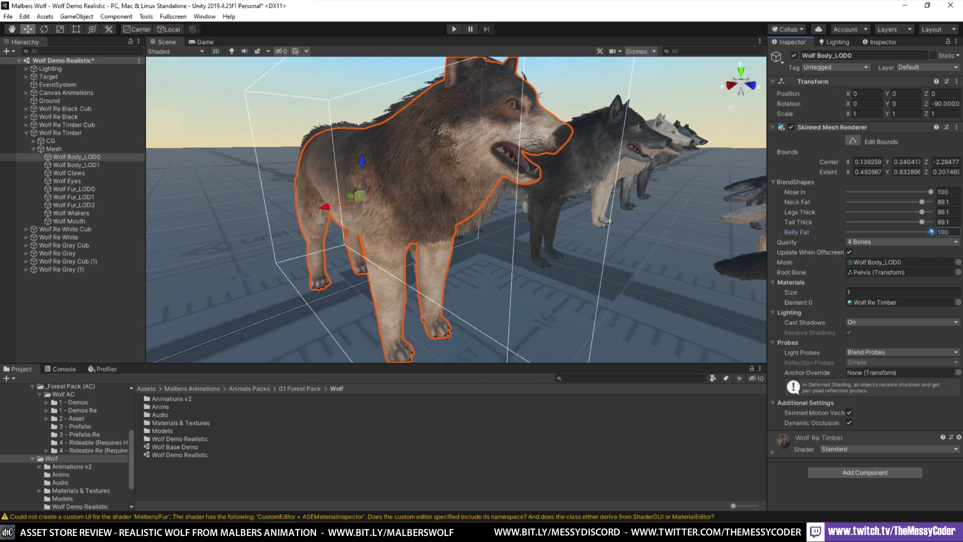
drag(918, 231, 865, 233)
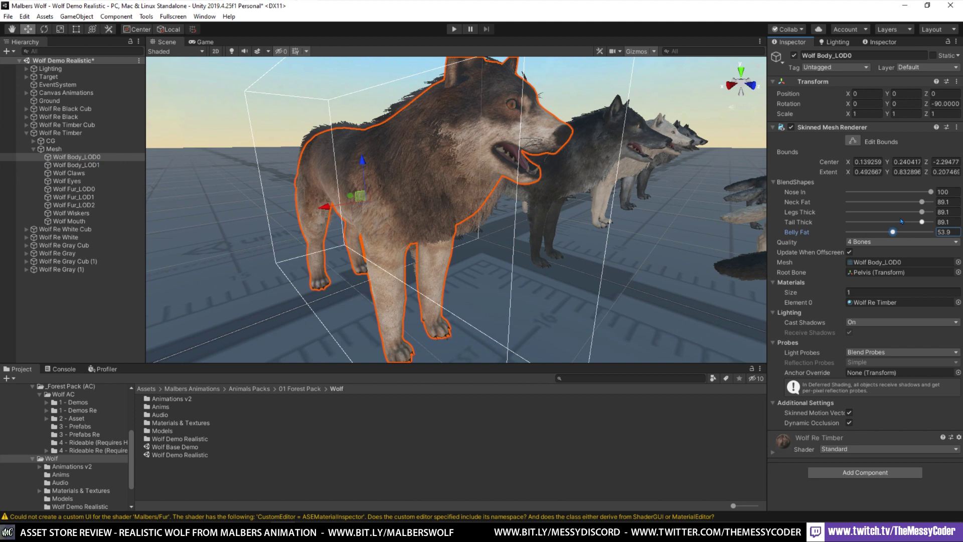
drag(892, 212, 931, 219)
alt+drag(416, 213, 674, 208)
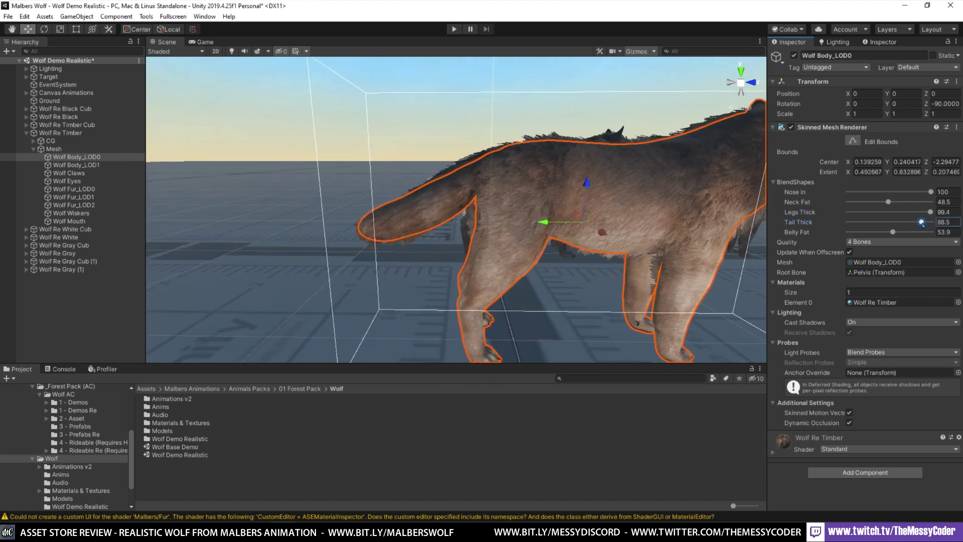
drag(931, 222, 959, 219)
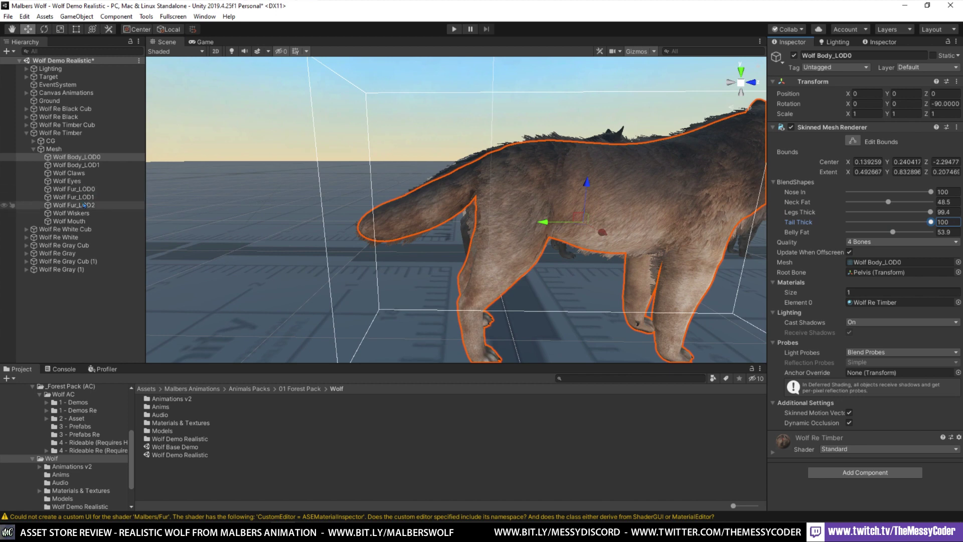
- On Wolf Fur_LOD0, set the blend shapes Legs Thick, Tail Thick and Belly Fat to 100 and check the whole wolf
click(75, 189)
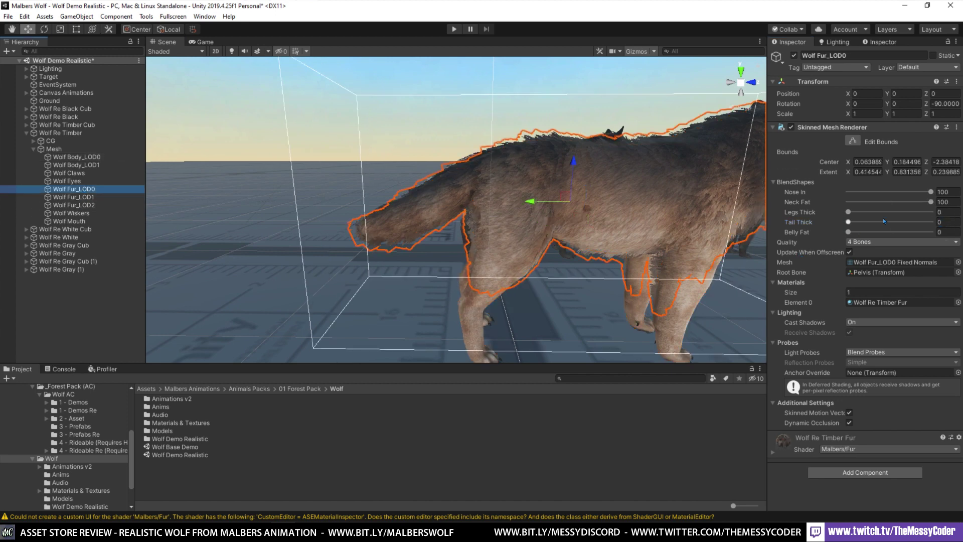
drag(884, 221, 959, 221)
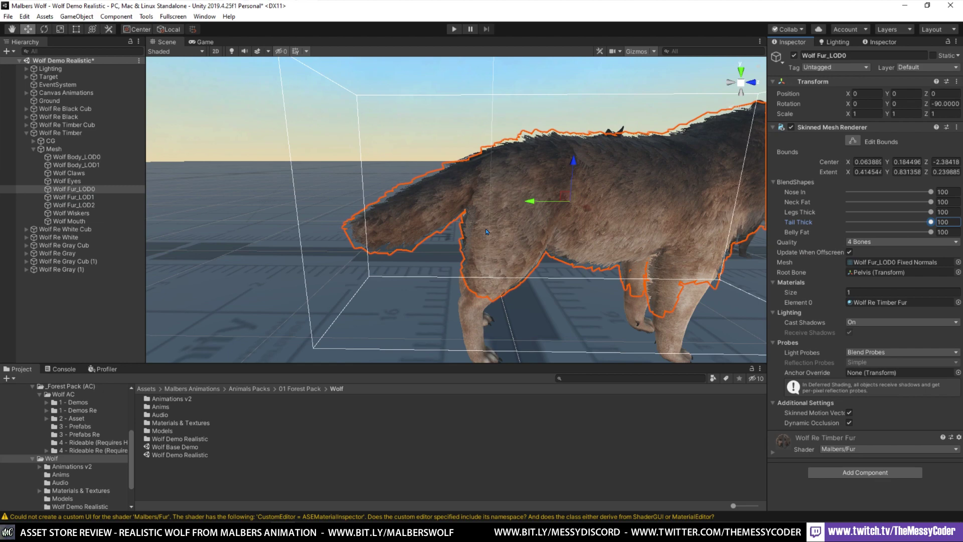
right_drag(486, 232, 395, 244)
key(w)
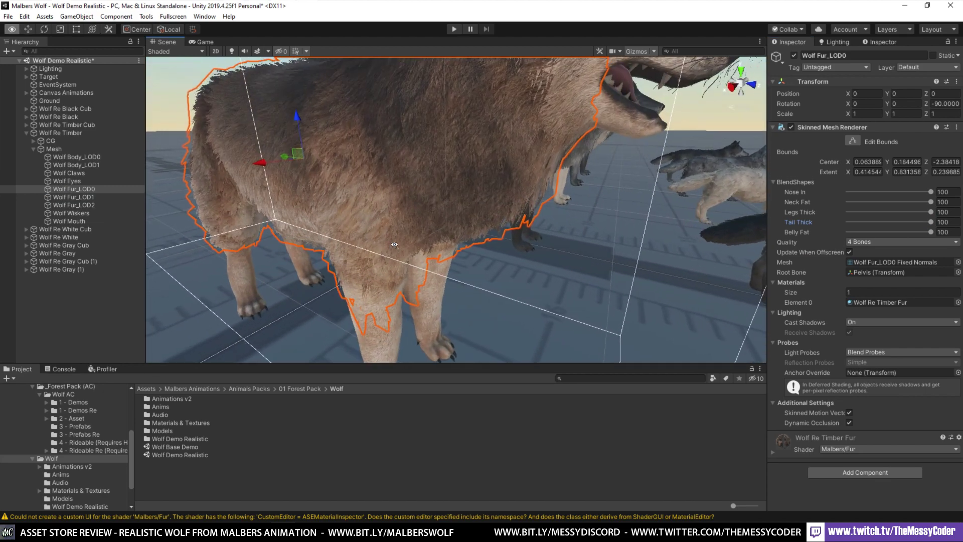
scroll(394, 245, down, 6)
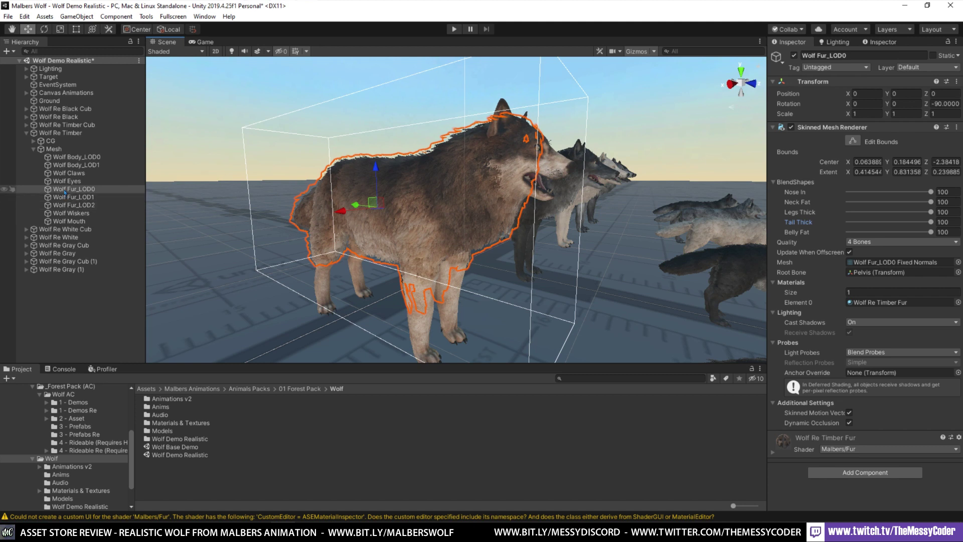
- On Wolf Body_LOD0, set Legs Thick, Tail Thick and Belly Fat to 0, and inspect the wolf's legs with nothing selected
click(70, 157)
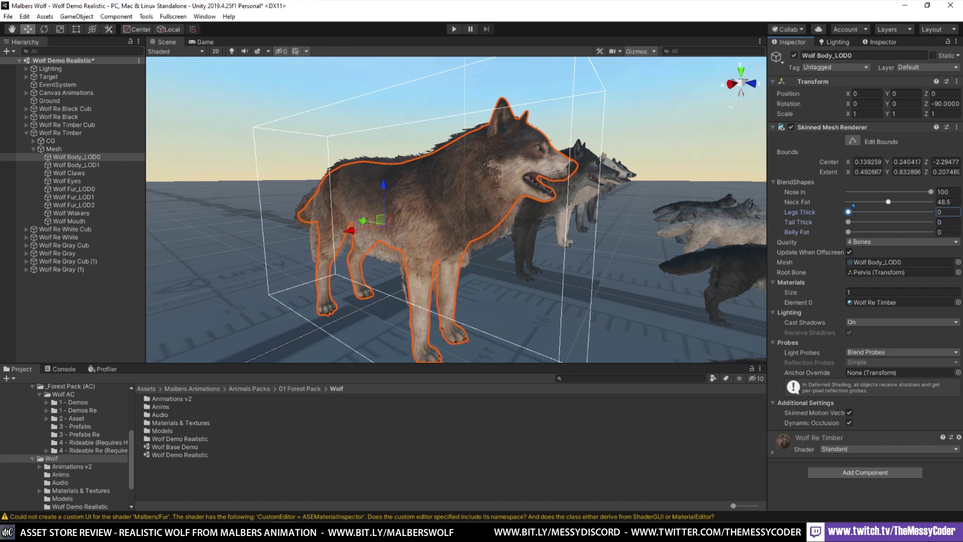
click(70, 287)
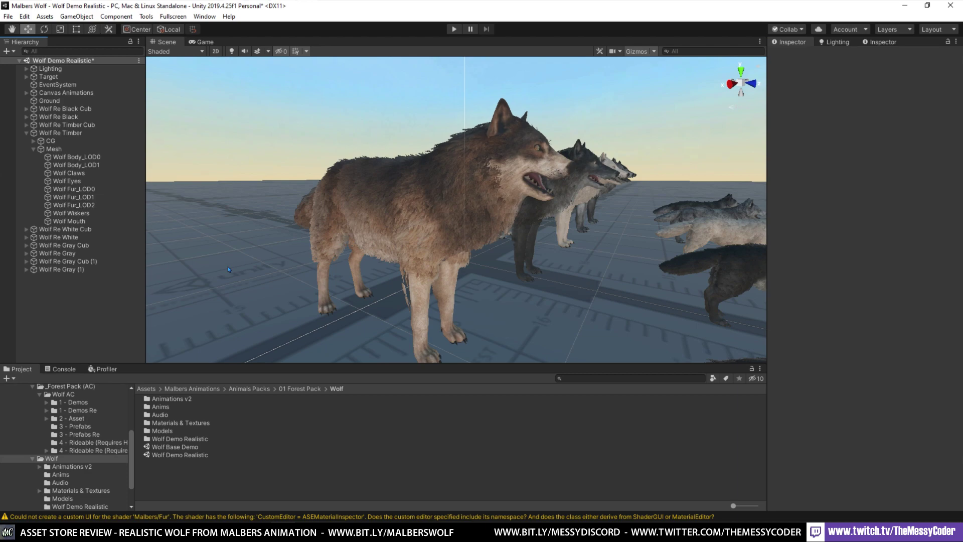
right_drag(415, 246, 450, 255)
key(w)
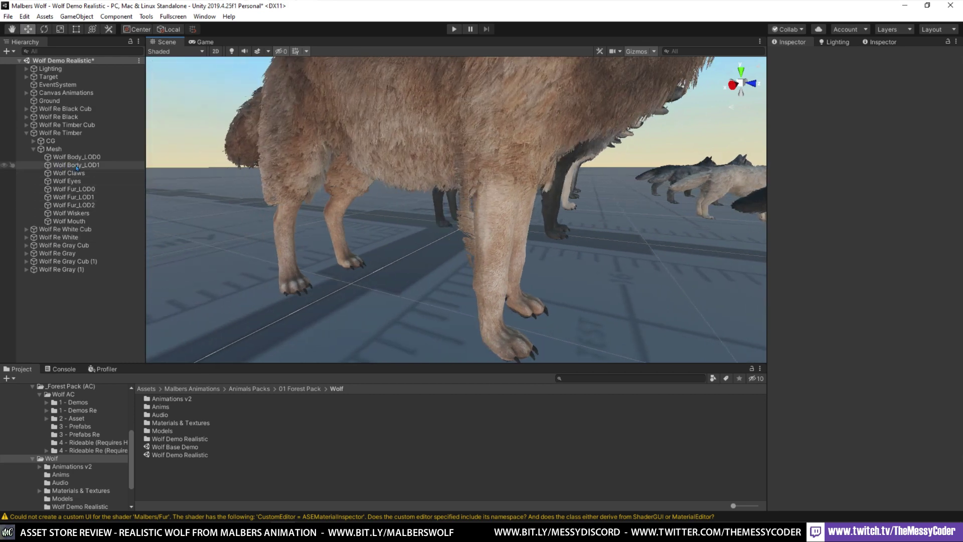
- On Wolf Fur_LOD0, try out Tail Thick and leave it at 100, lower Legs Thick fully, and clear the selection
click(79, 189)
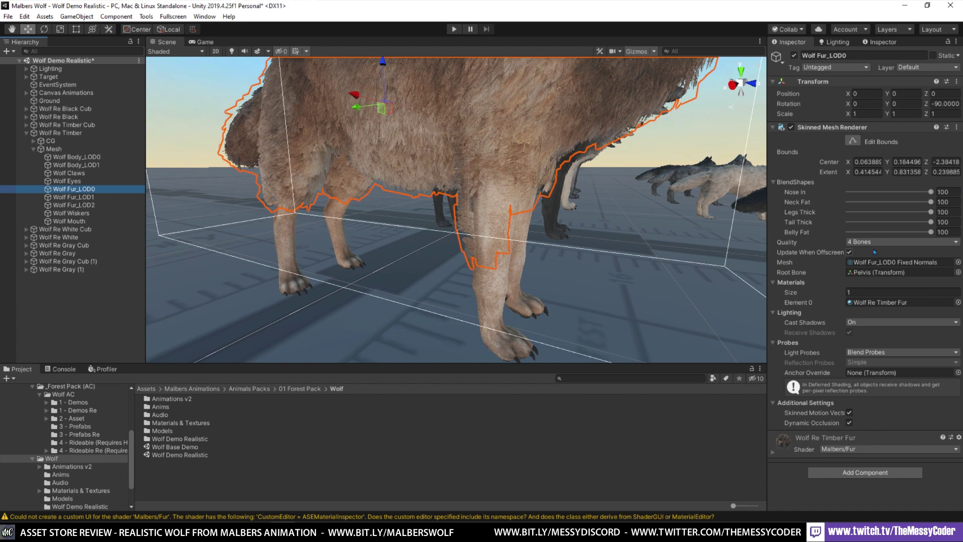
click(879, 222)
drag(865, 223, 932, 221)
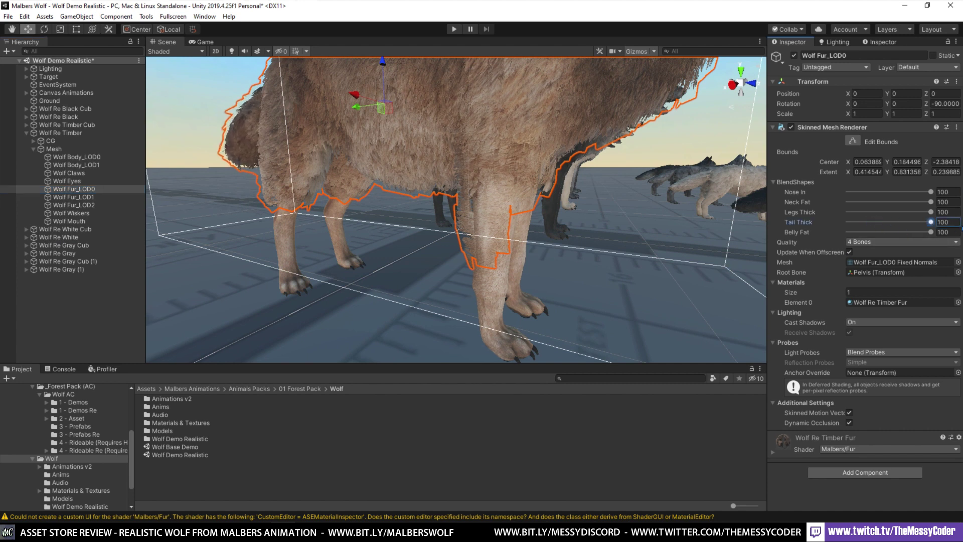
drag(855, 213, 837, 212)
click(99, 299)
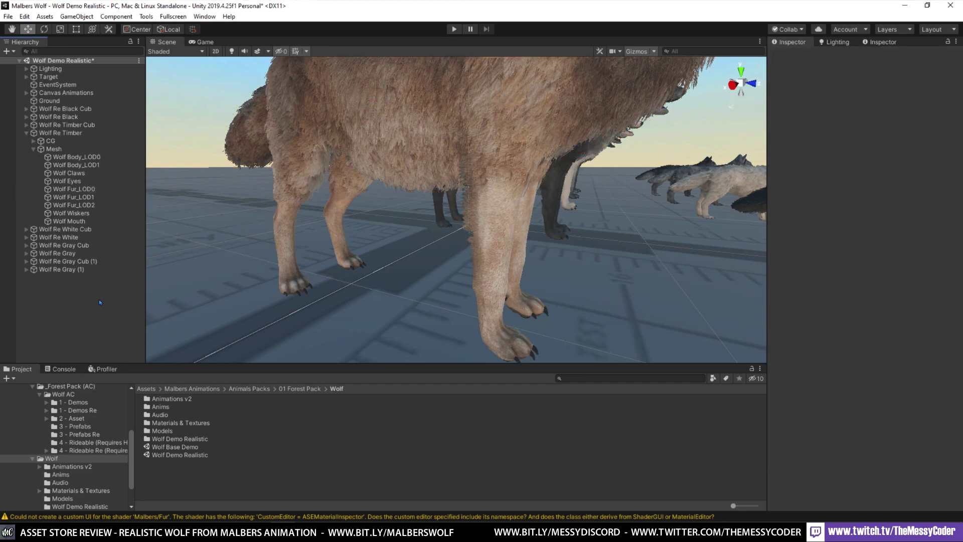
- Examine the timber wolf and the other wolf variants from several viewpoints in a full-screen scene view
right_drag(381, 221, 435, 260)
key(w)
key(s)
key(F11)
key(s)
key(w)
key(a)
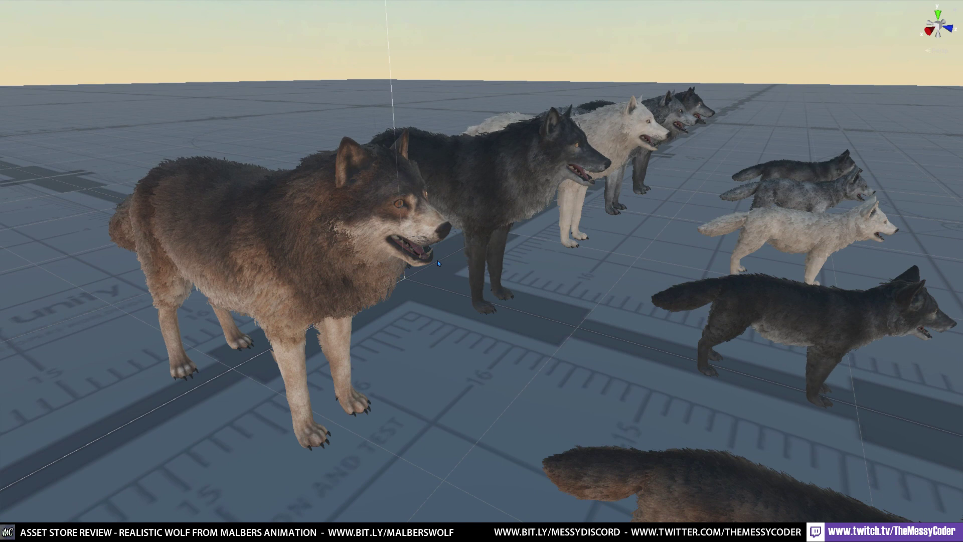
key(F11)
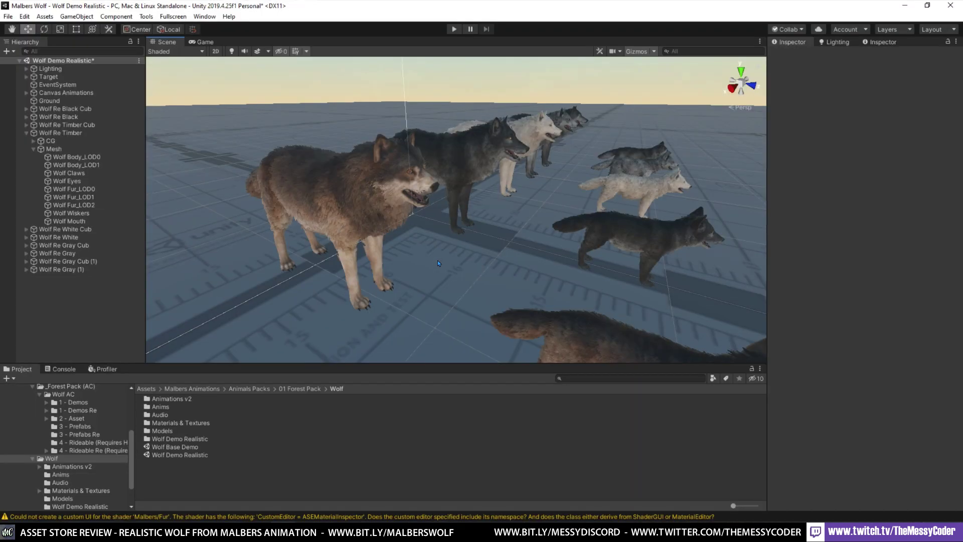
- Open the Wolf Rideable scene from the 4 - Rideable Re (Requires HAP) folder
scroll(92, 424, up, 3)
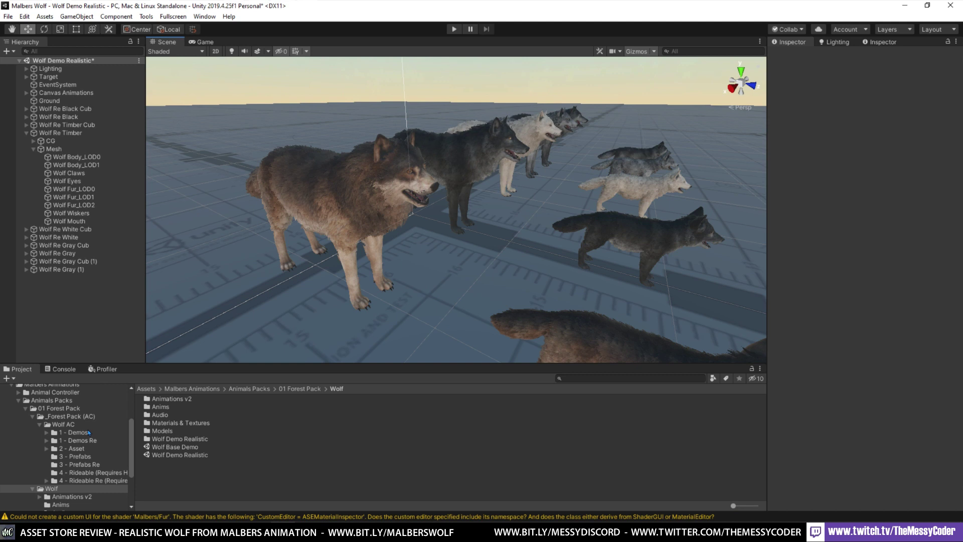
scroll(86, 438, down, 3)
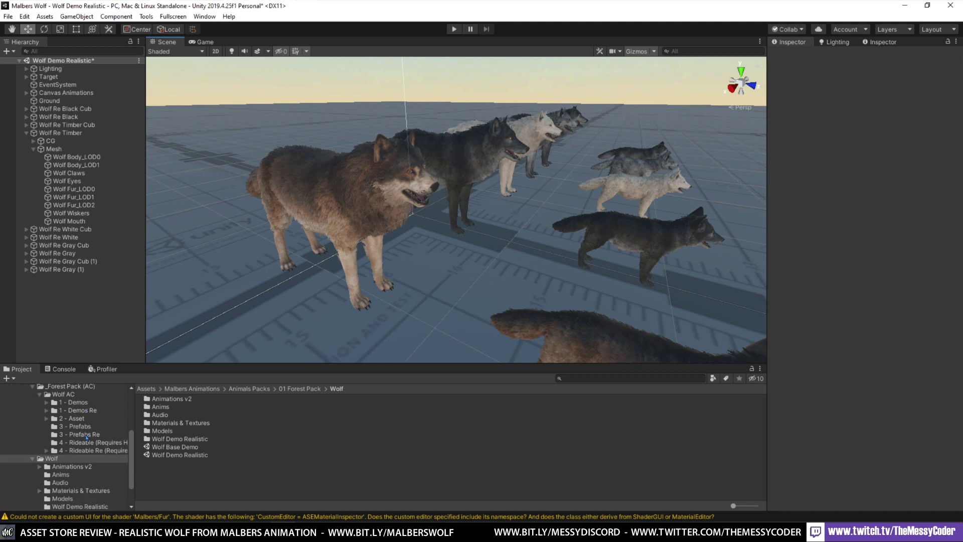
click(88, 450)
double_click(171, 416)
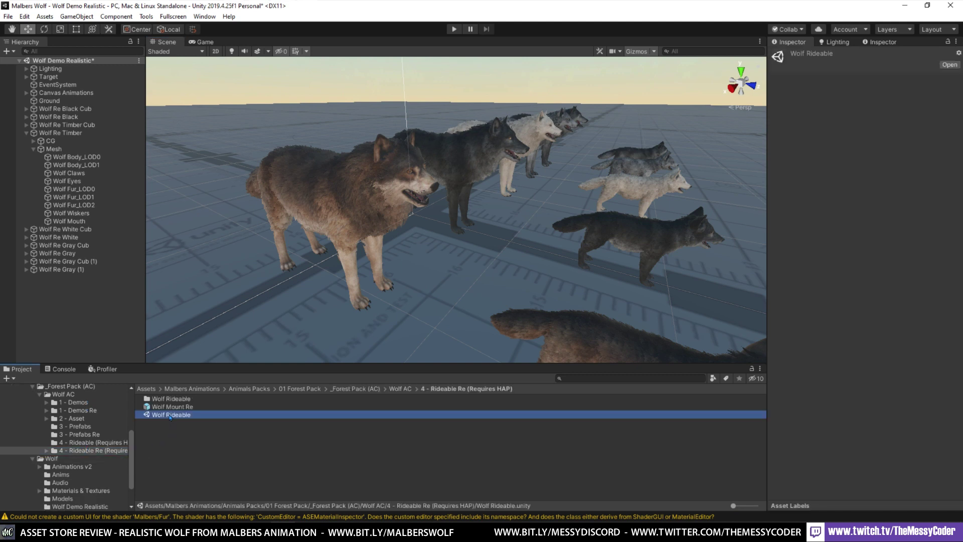
click(510, 290)
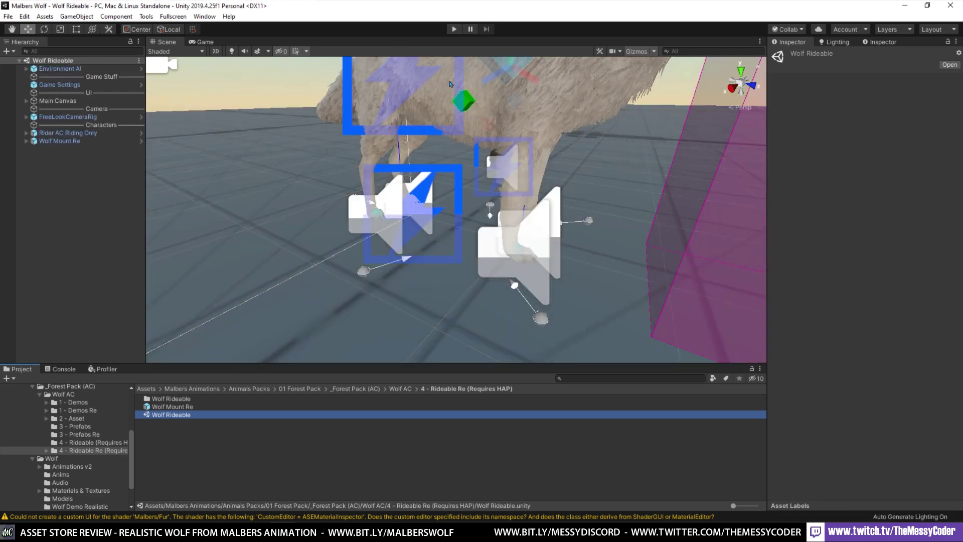
- Run the scene in full screen, walk the cowboy to the white wolf and mount it
click(451, 29)
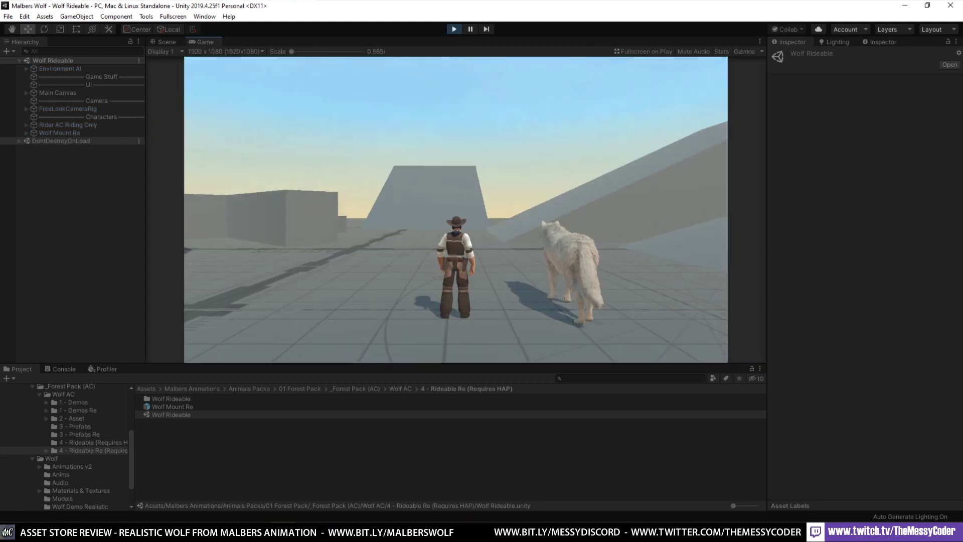
key(Escape)
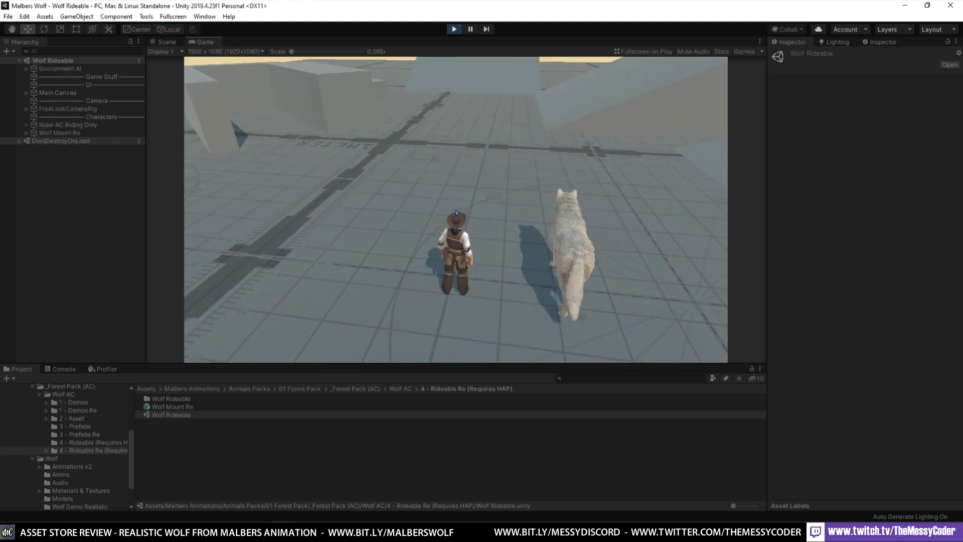
key(F10)
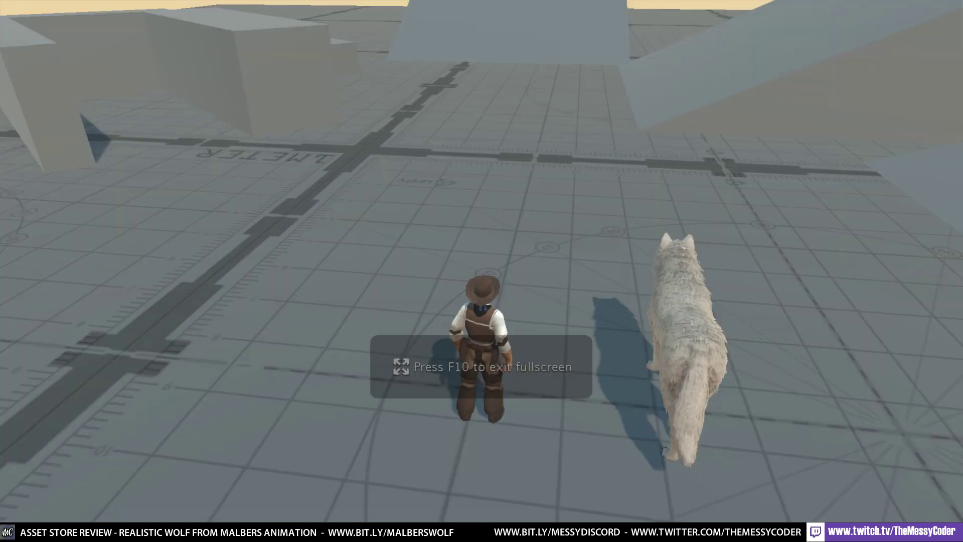
key(w)
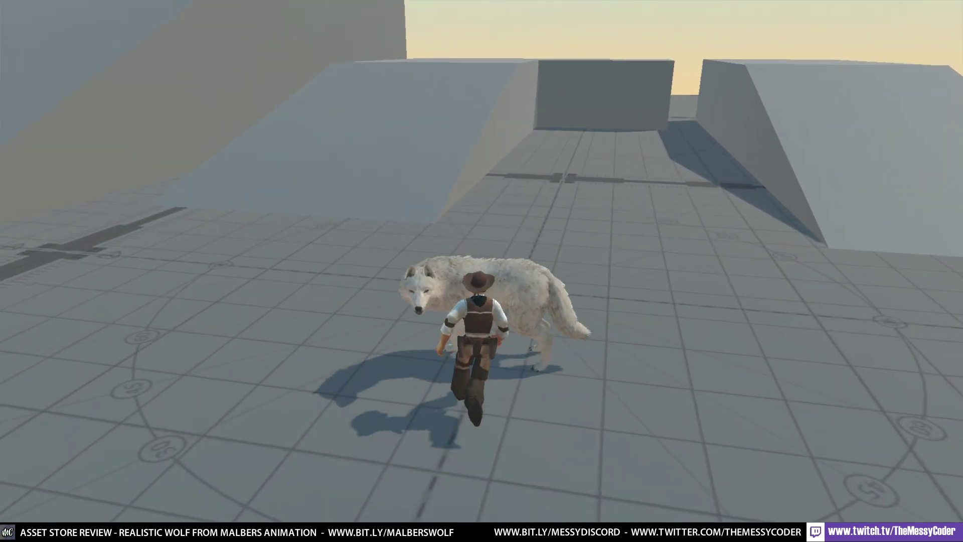
key(f)
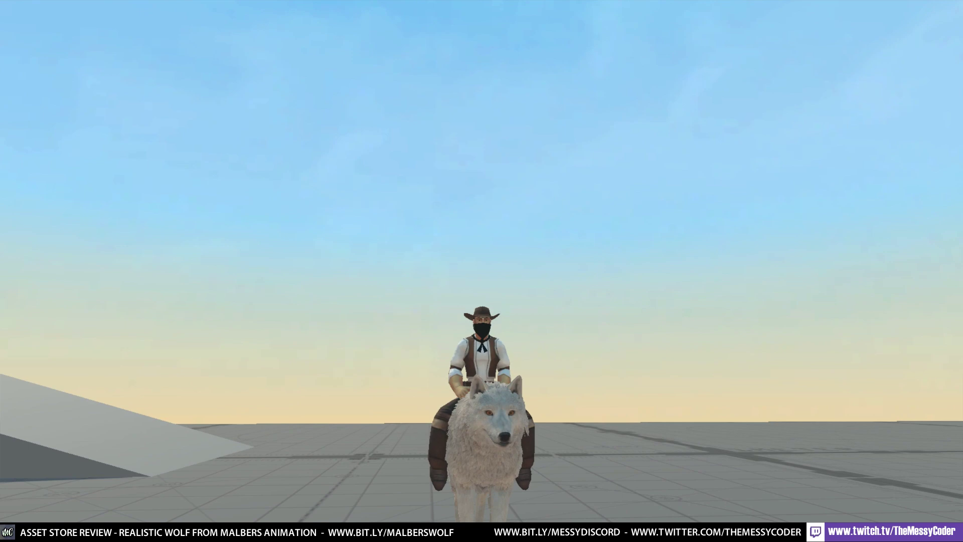
- Ride the wolf around the blocks and ramps to test its movement, and end the playtest
key(w)
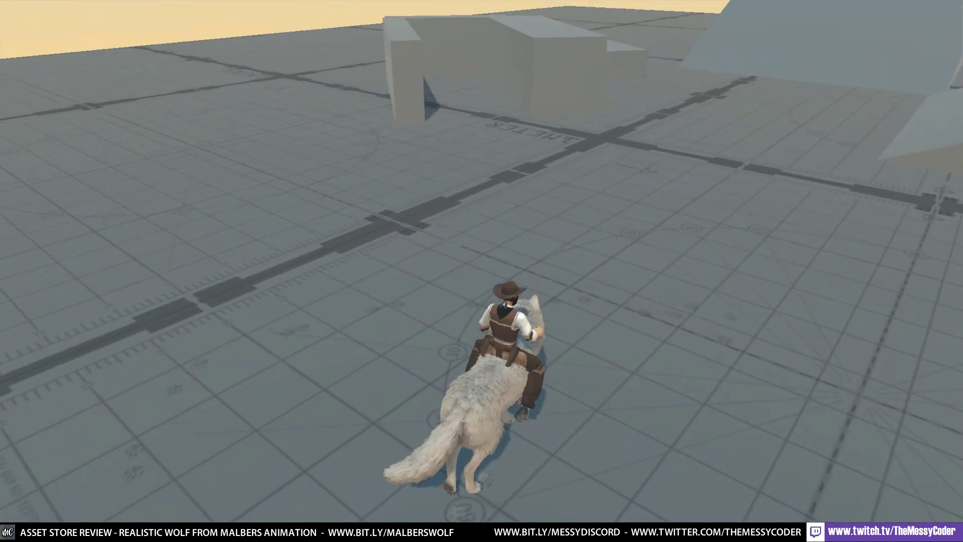
key(a)
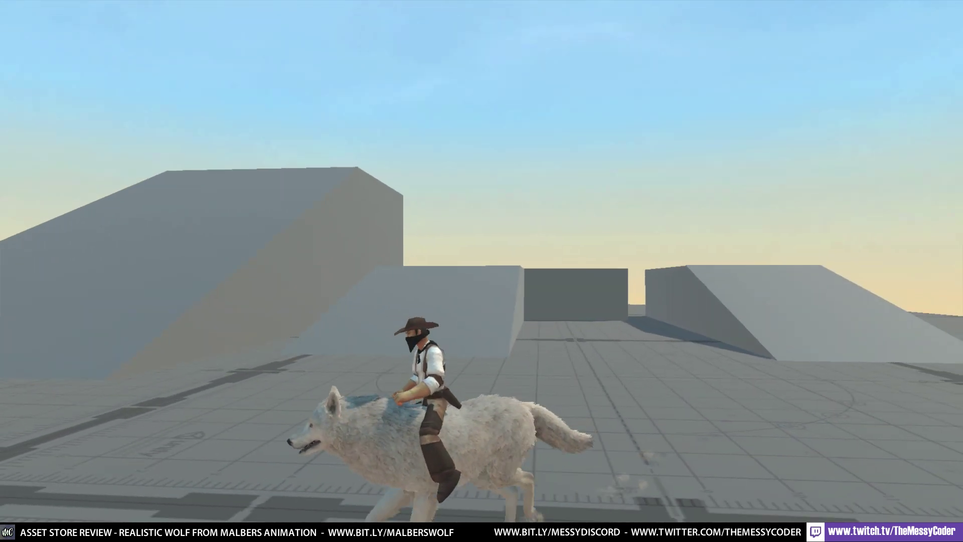
key(w)
key(w)
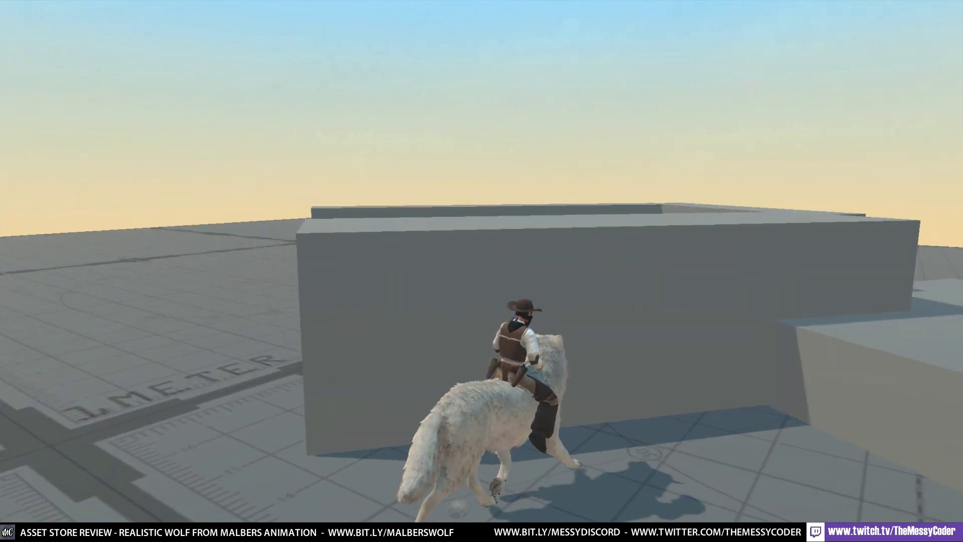
key(s)
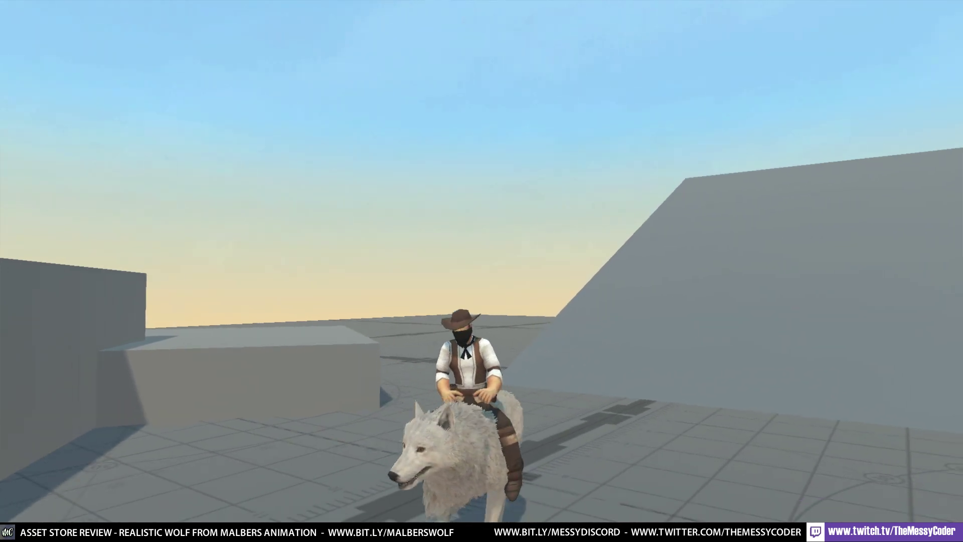
key(w)
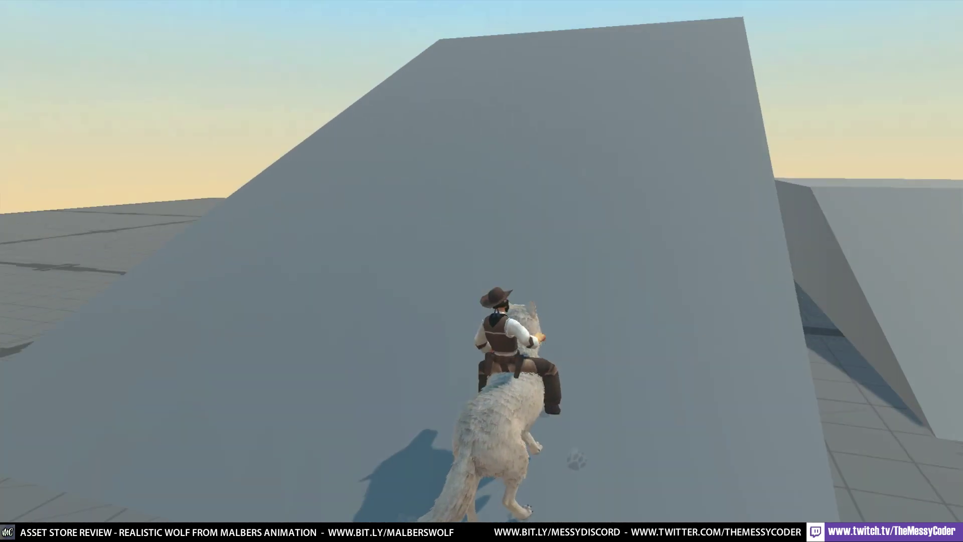
key(a)
key(s)
key(d)
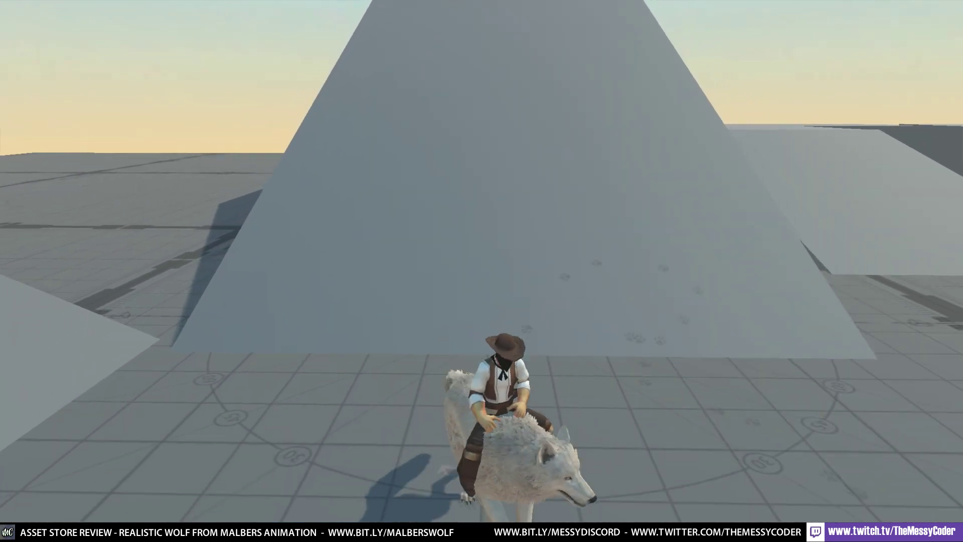
key(w)
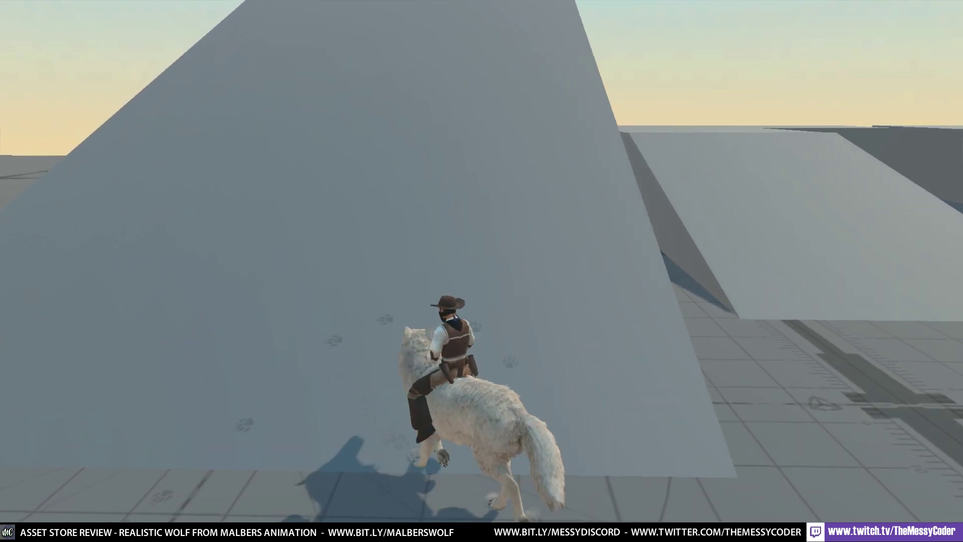
key(a)
key(s)
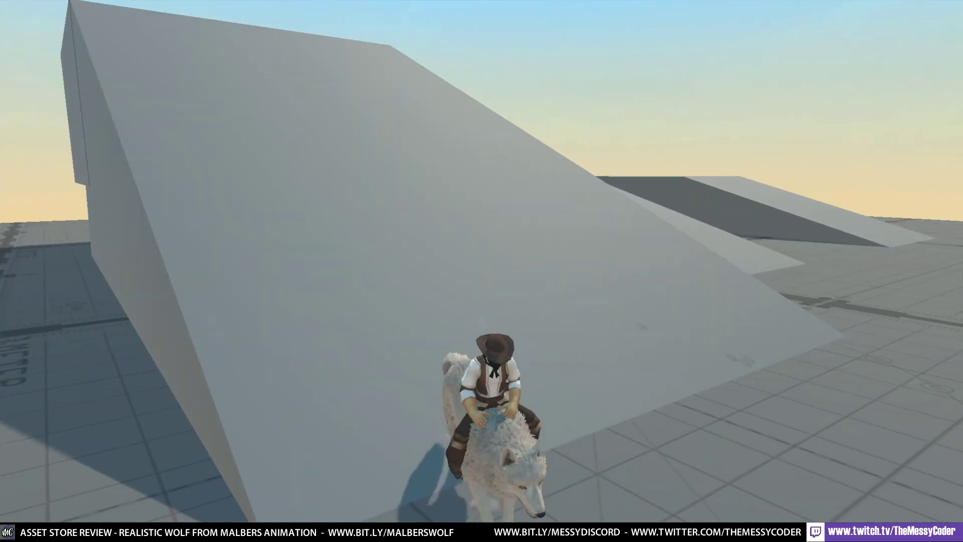
key(d)
key(d)
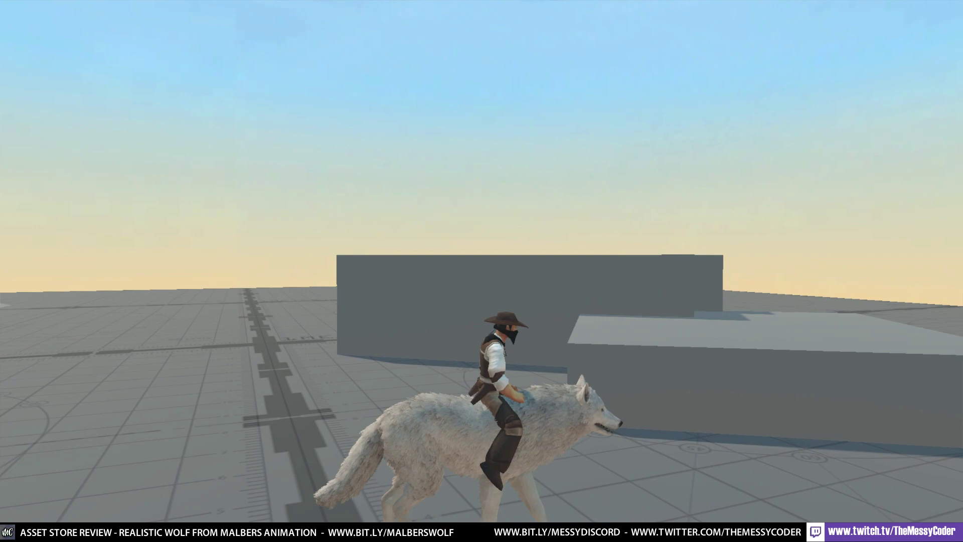
key(w)
key(s)
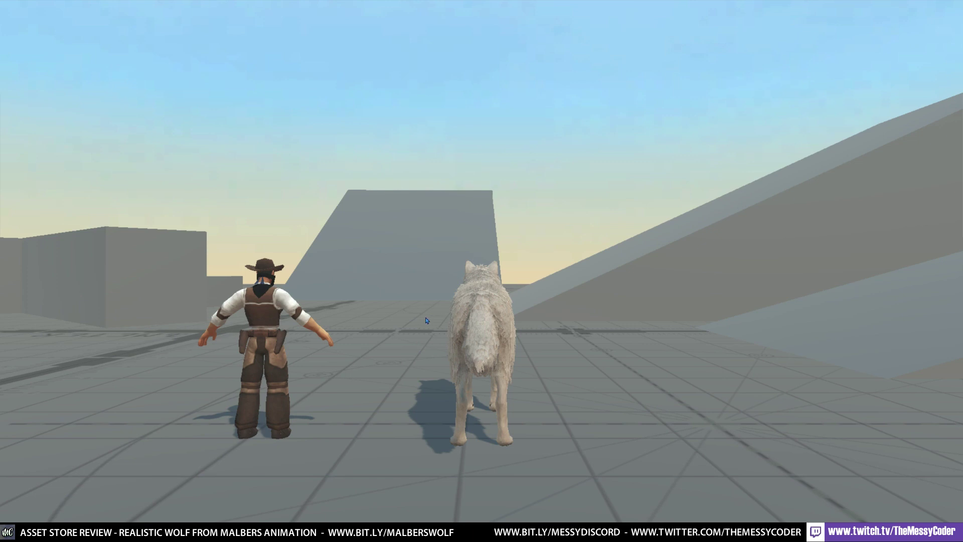
key(F10)
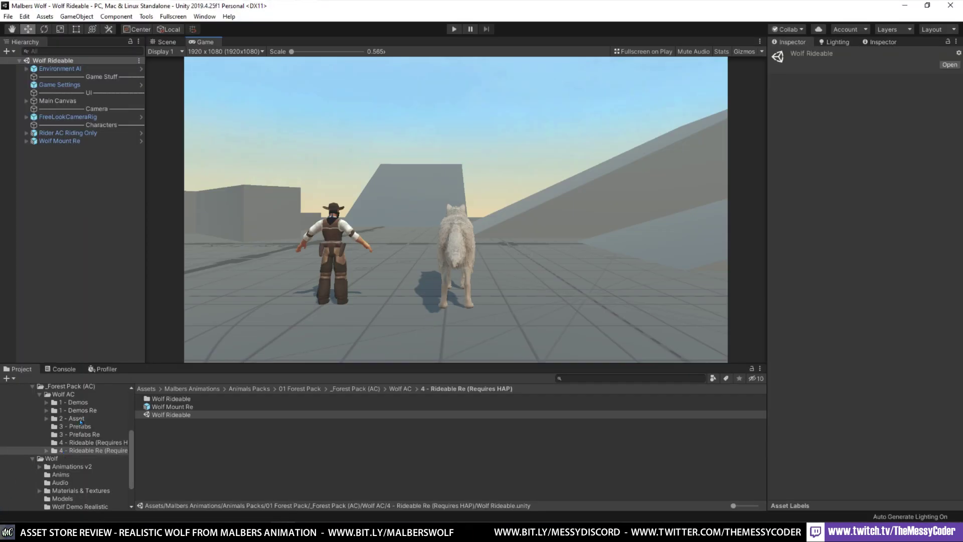
- Browse the 1 - Demos Re folder, selecting the Wolf Point Click, Wolf Callbacks and Wolf AI Sample Brain scenes in turn
click(86, 410)
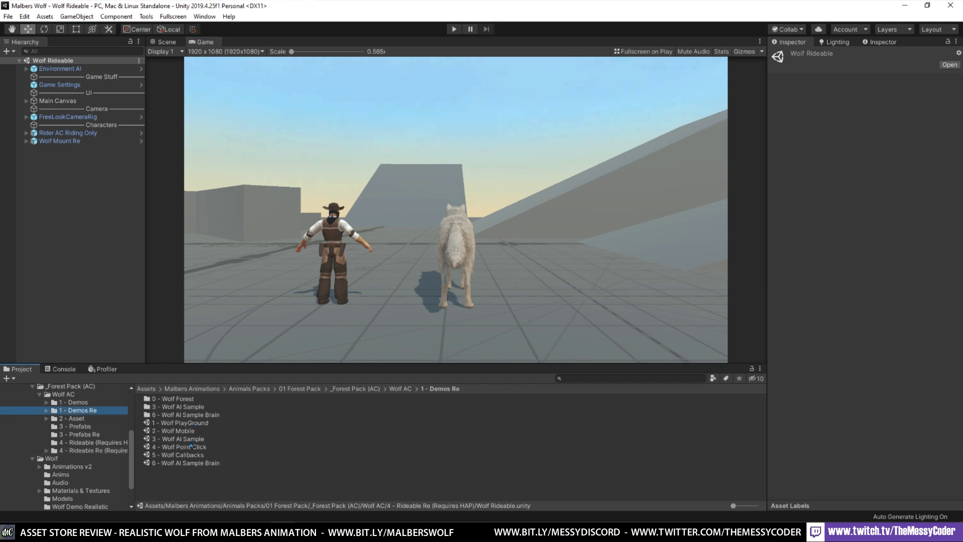
click(194, 449)
click(184, 455)
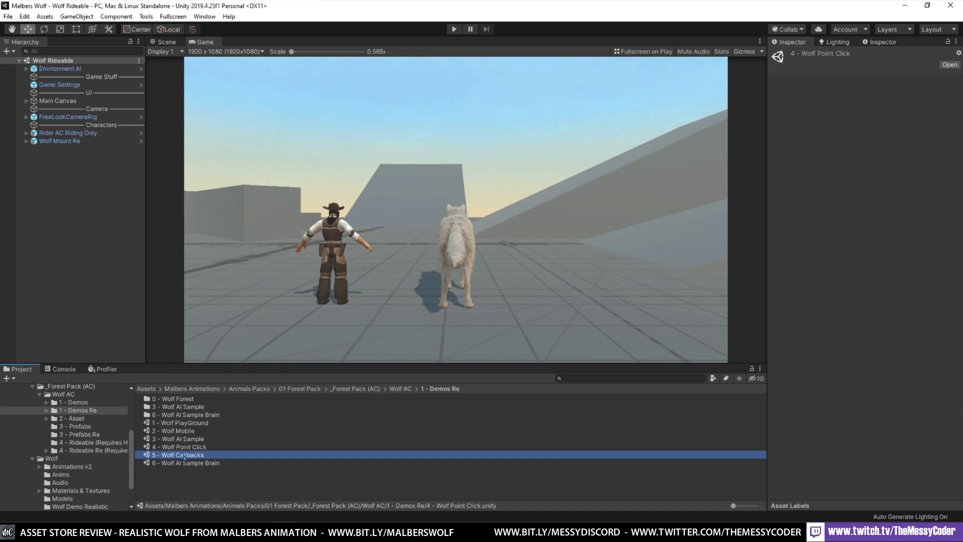
click(193, 464)
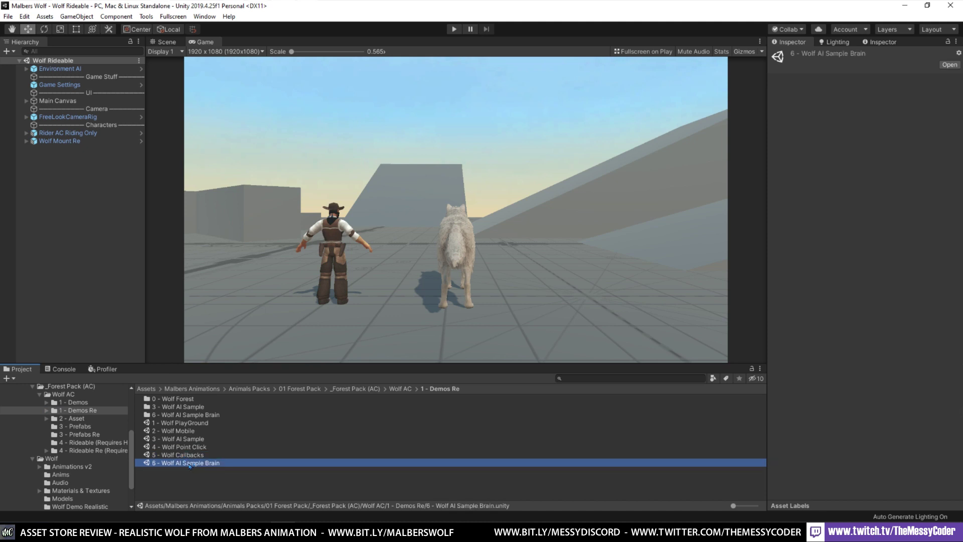
- Open the 2 - Wolf Mobile scene from the 1 - Demos Re folder and start a playtest
click(185, 433)
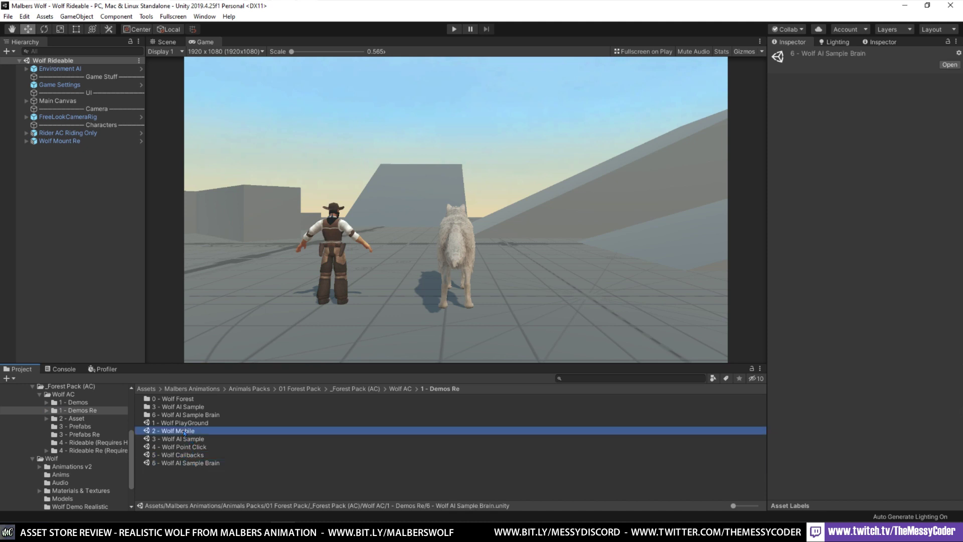
double_click(184, 432)
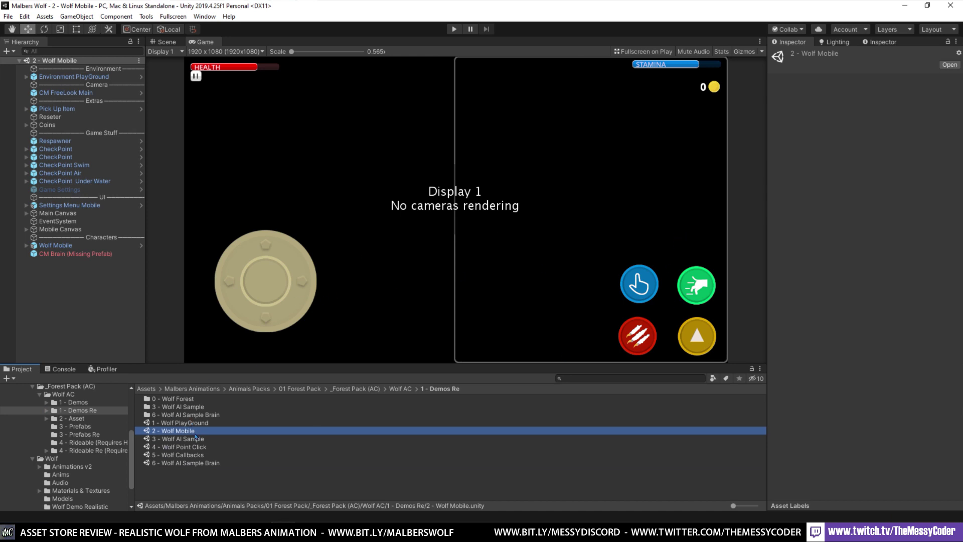
key(ctrl+p)
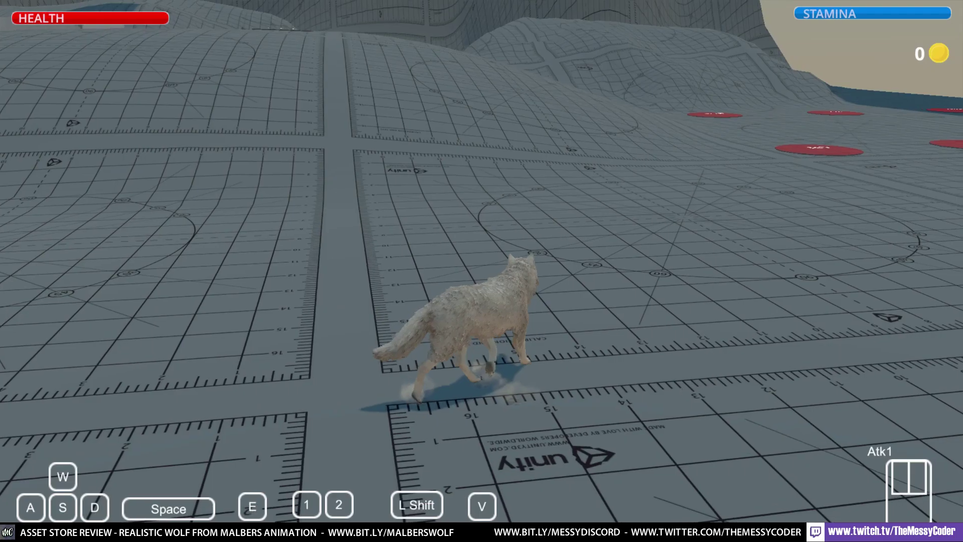
- Run the white wolf across the playground in several directions and stop it on the NO action zone
key(w)
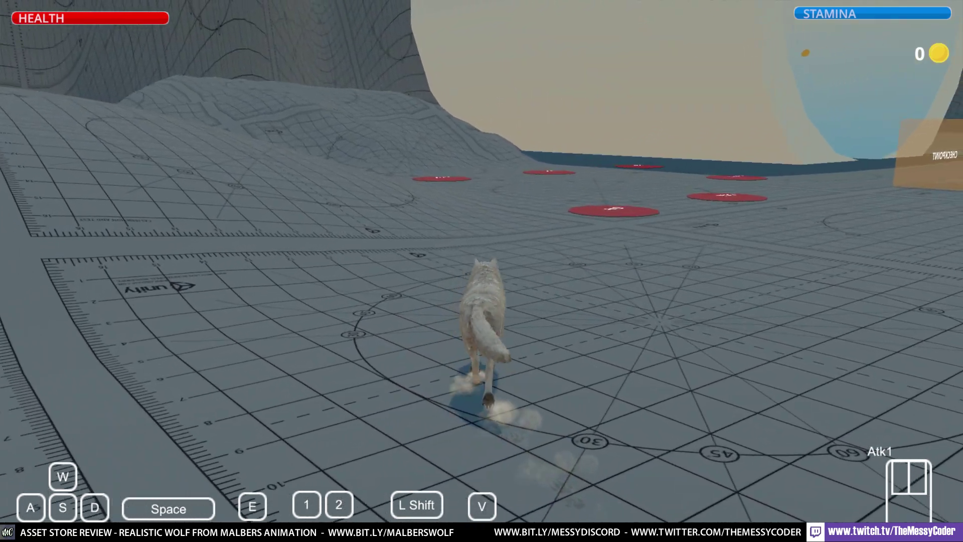
key(a)
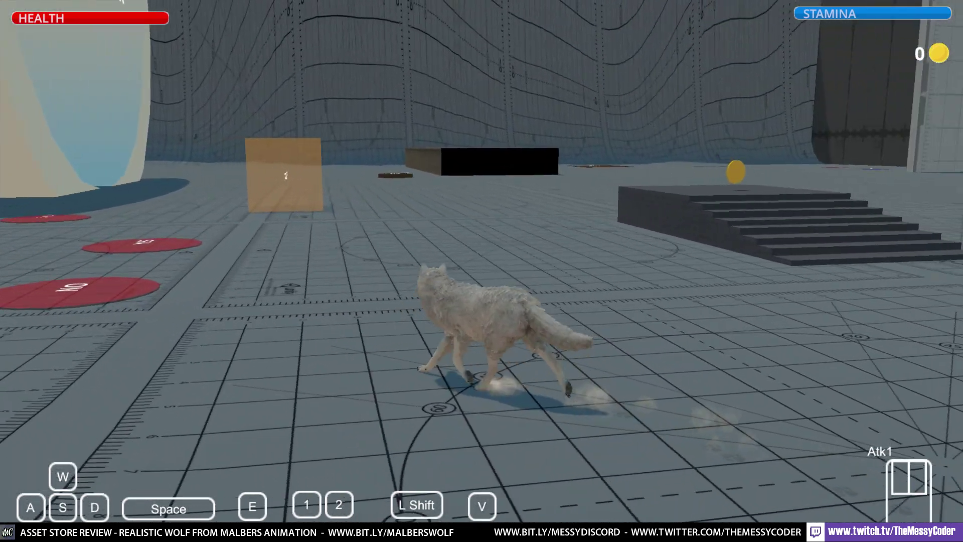
key(s)
key(d)
key(a)
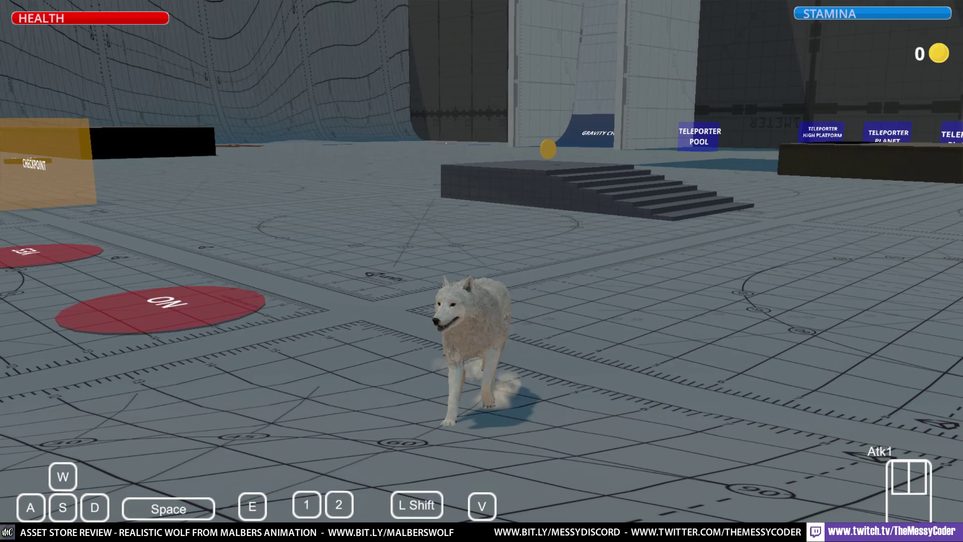
key(w)
key(d)
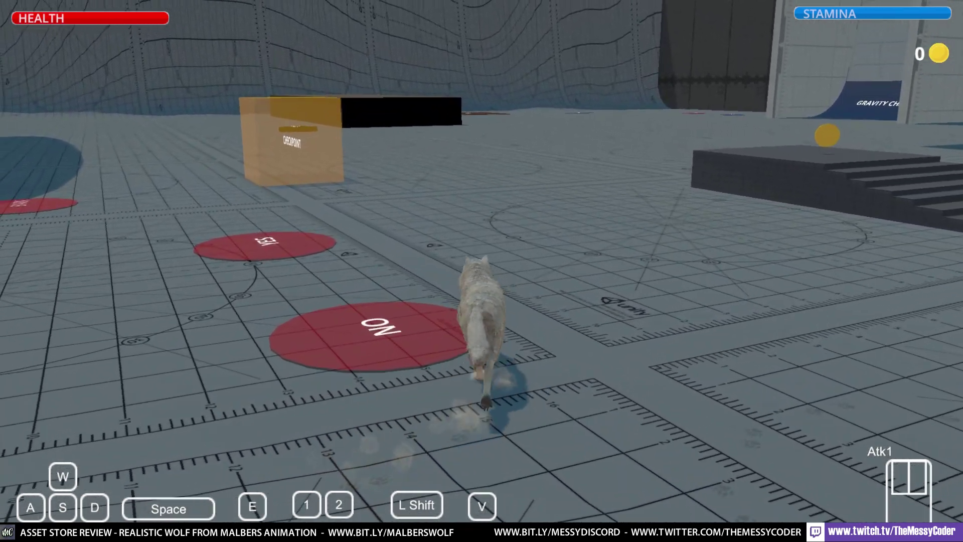
key(a)
key(a)
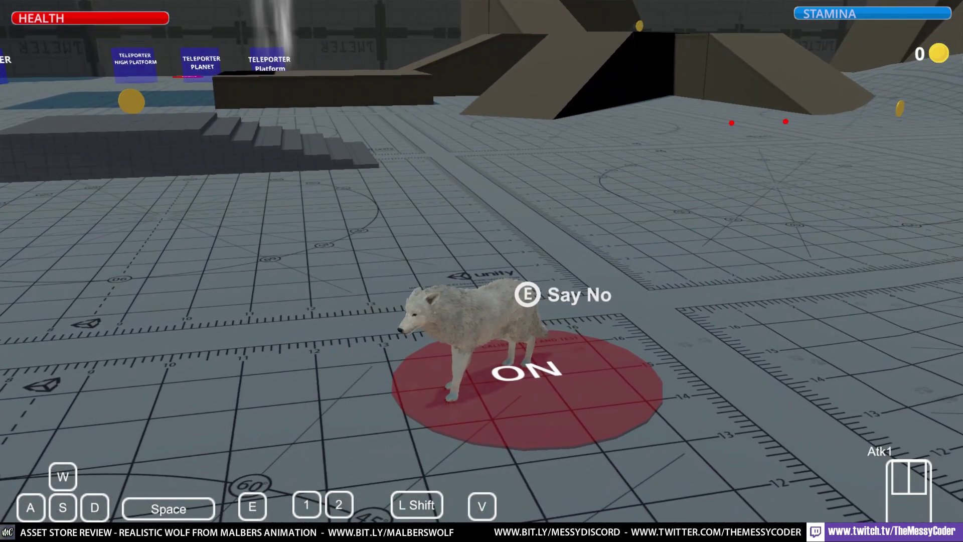
- Walk the wolf from the NO zone onto the YES zone and on to the DIG zone to check its actions
key(w)
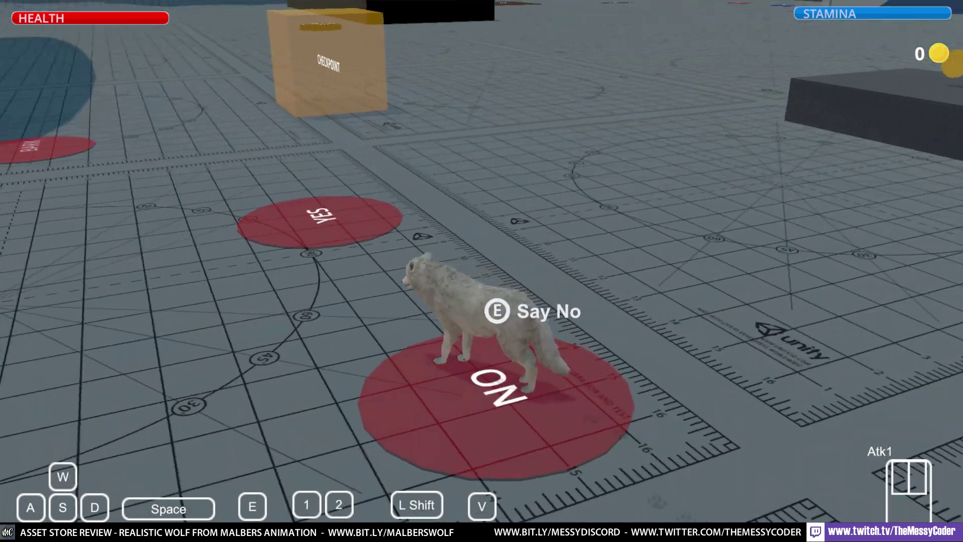
key(w)
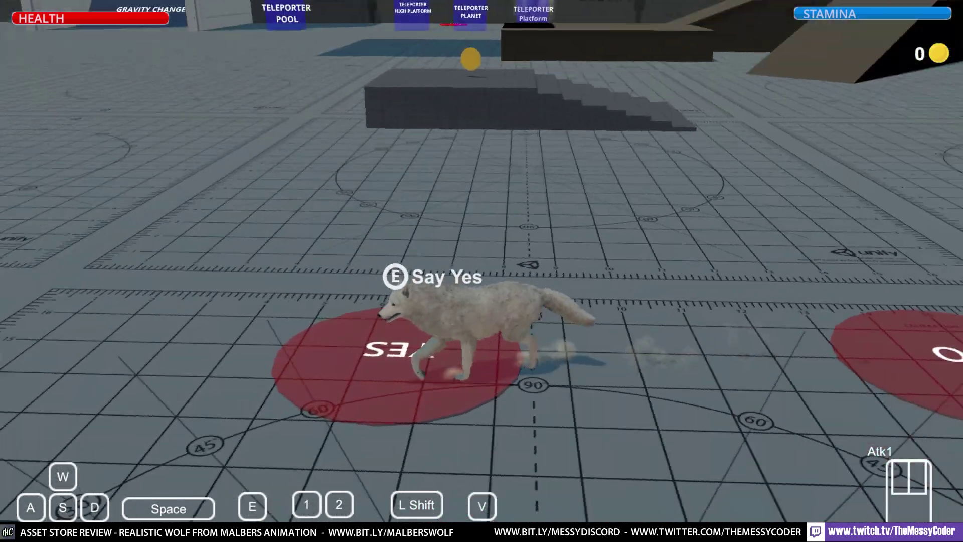
key(s)
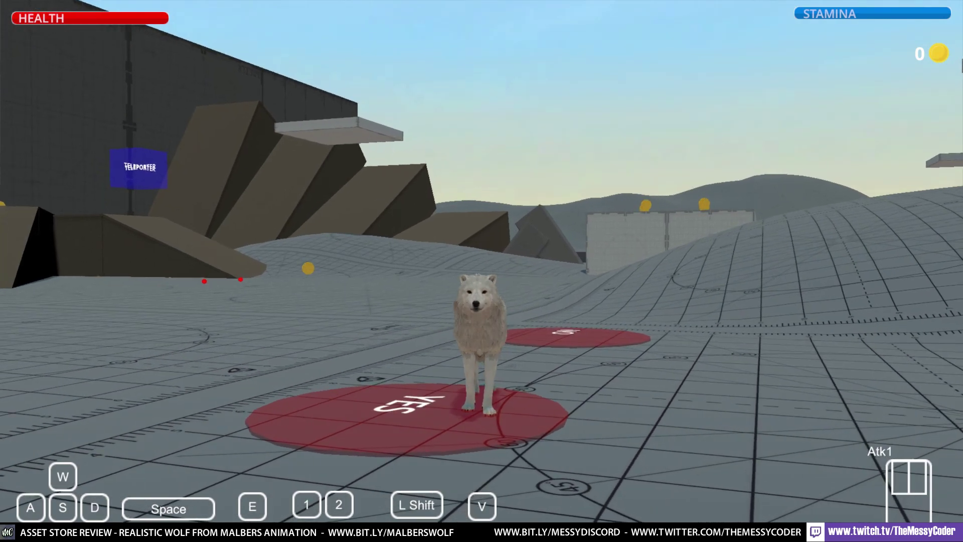
key(w)
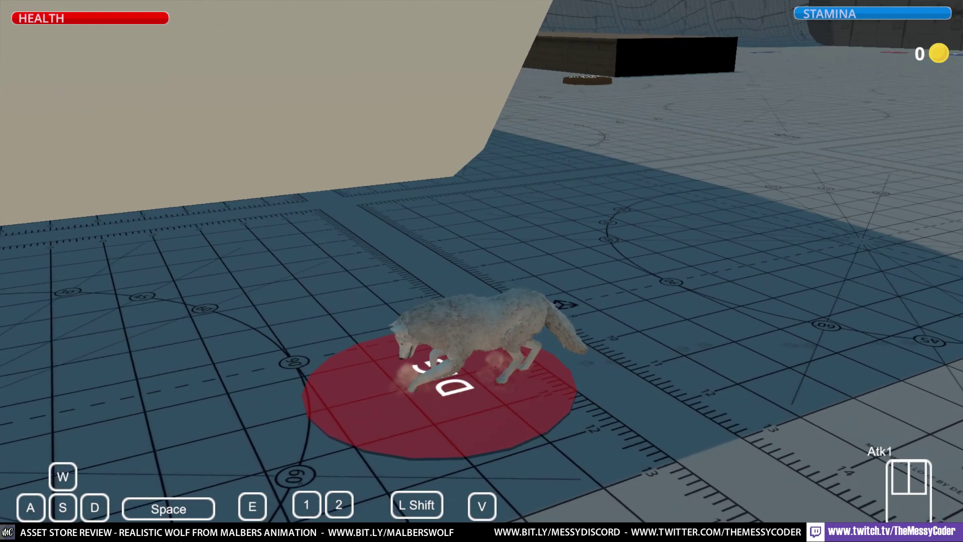
key(w)
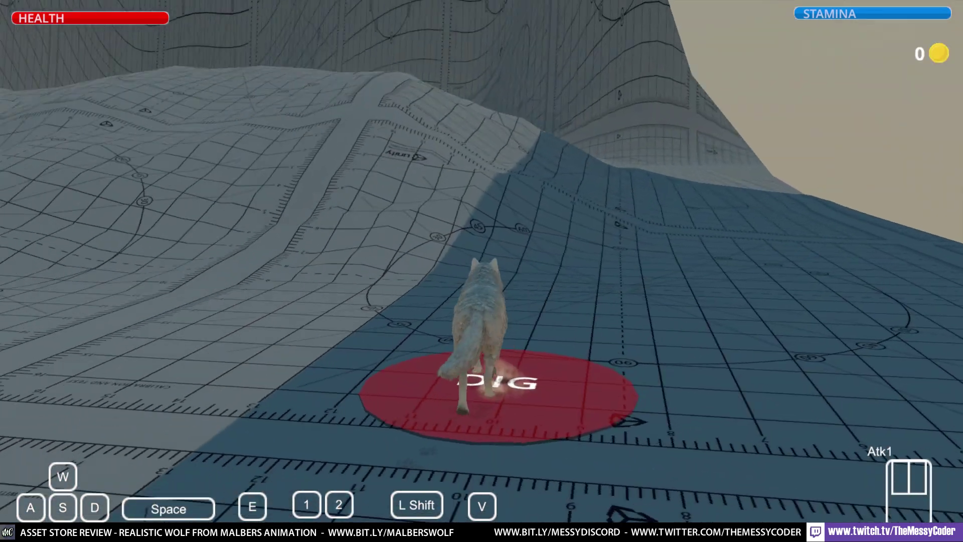
- Take the wolf through the LIE zone to the SEAT zone and trigger an action there
key(w)
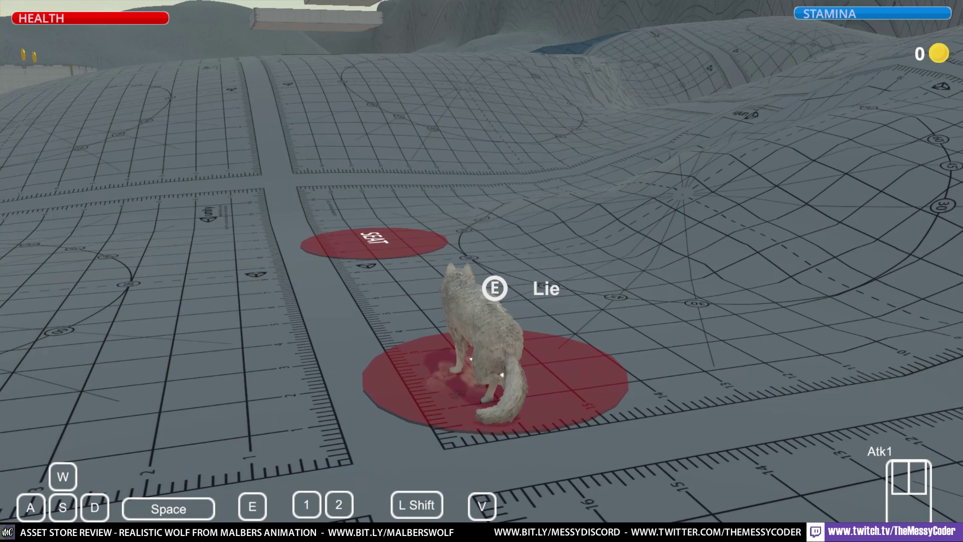
key(w)
key(w)
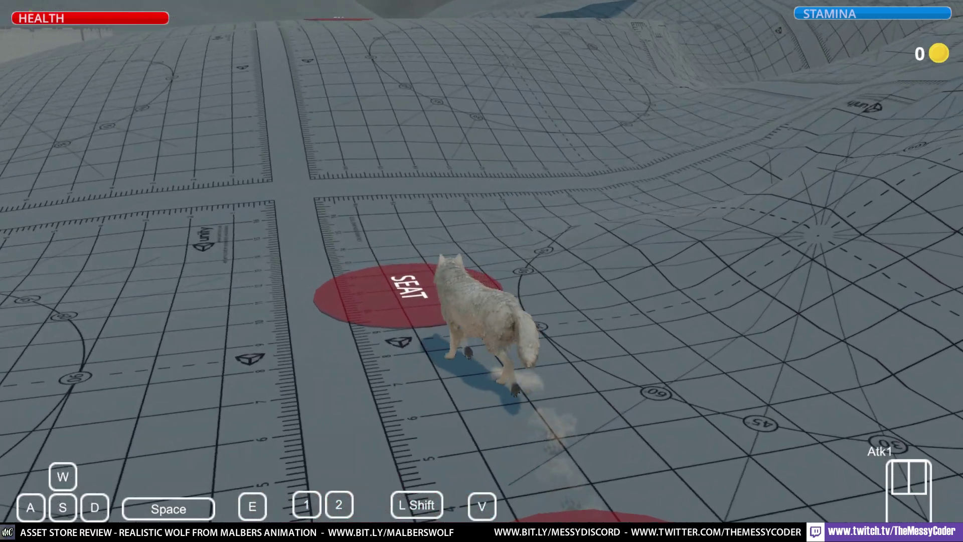
key(e)
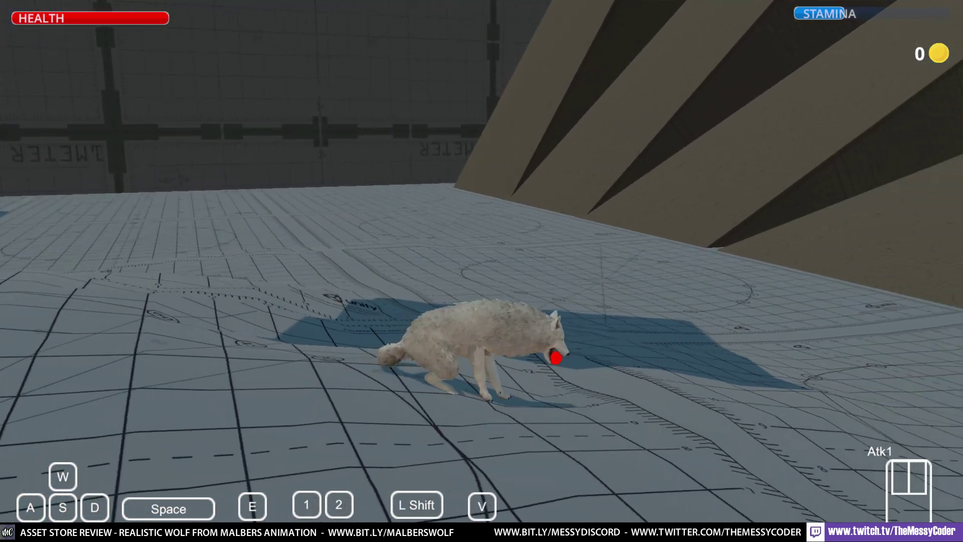
- Trigger the Say Yes action at the YES zone and run the wolf around the playground to check its turns
key(w)
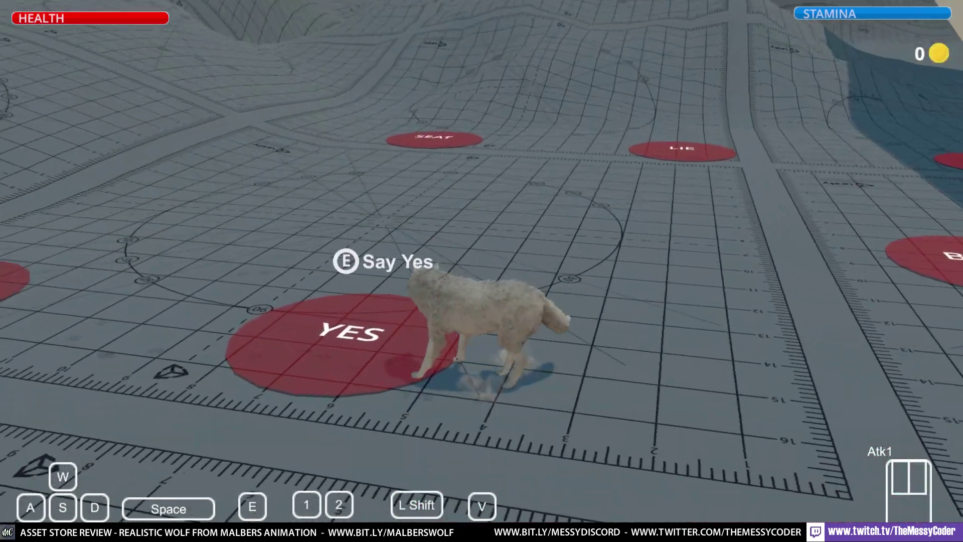
key(e)
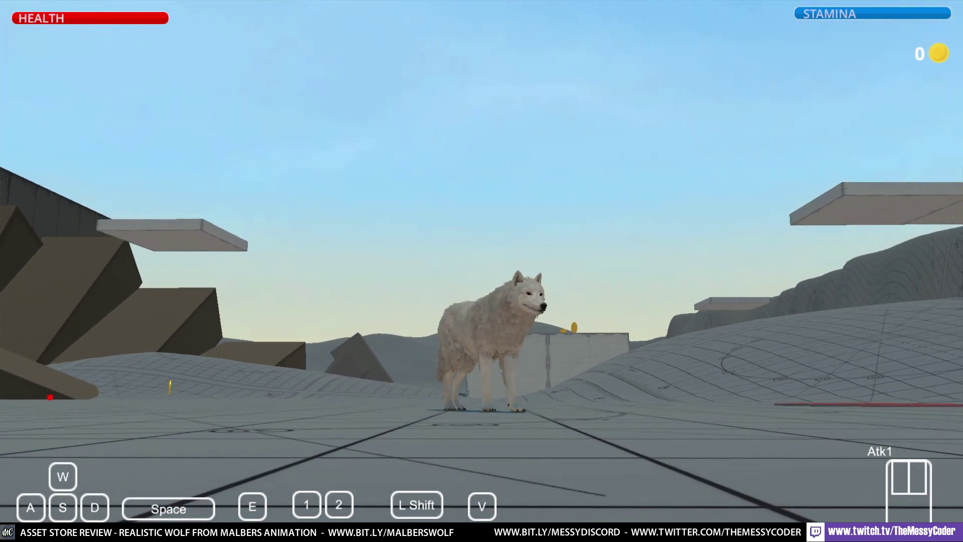
key(d)
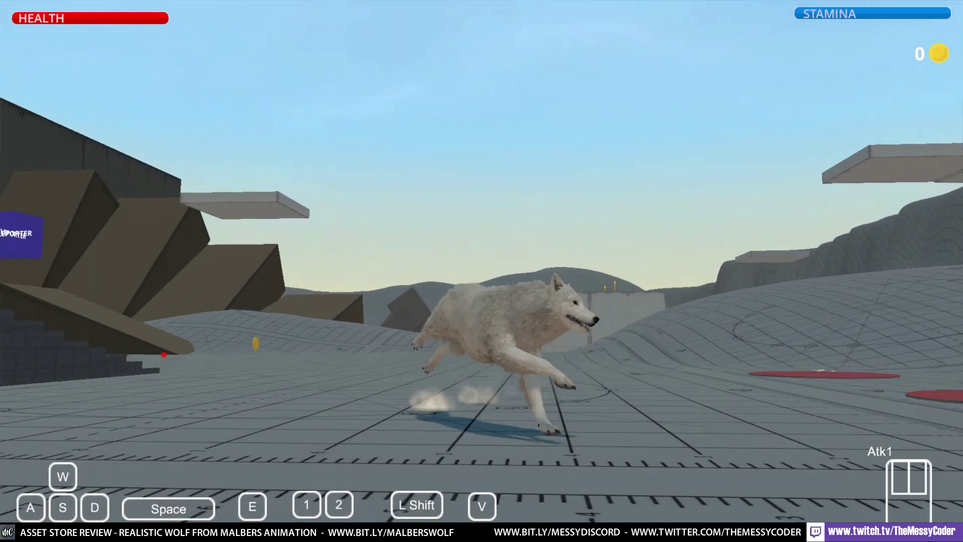
key(s)
key(a)
key(s)
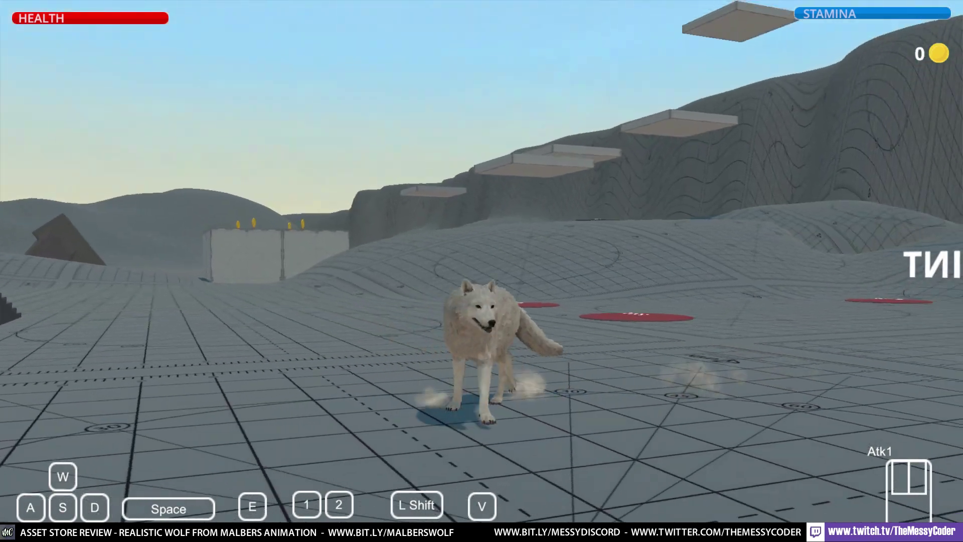
key(d)
key(w)
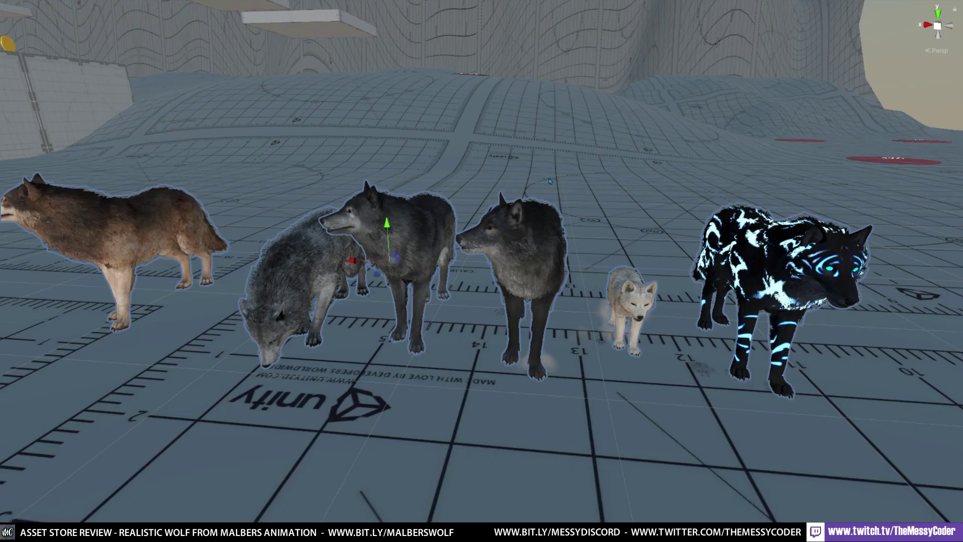
- Deactivate all the wolf variants in the Wolf PlayGround scene, reactivate only Wolf Re Cub and start a playtest
right_drag(549, 179, 470, 270)
key(w)
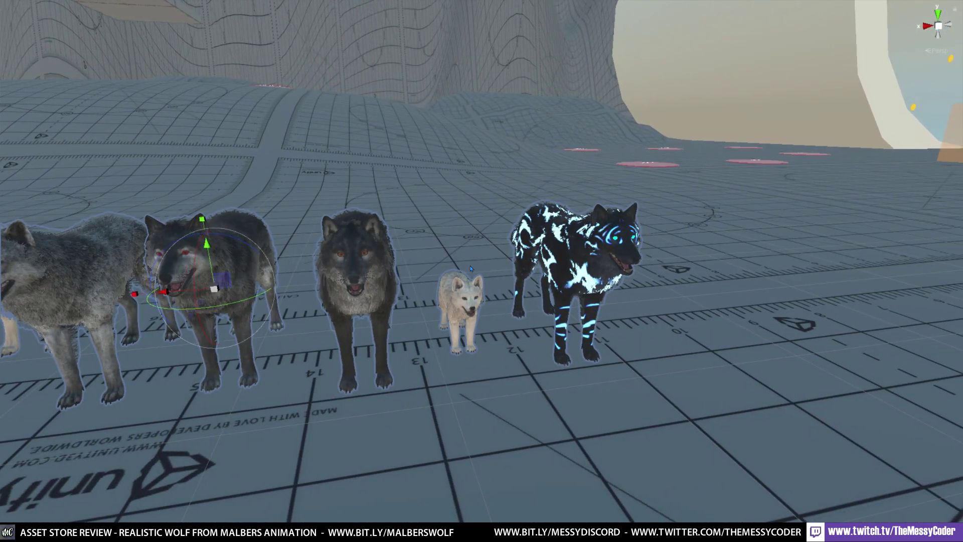
key(shift+space)
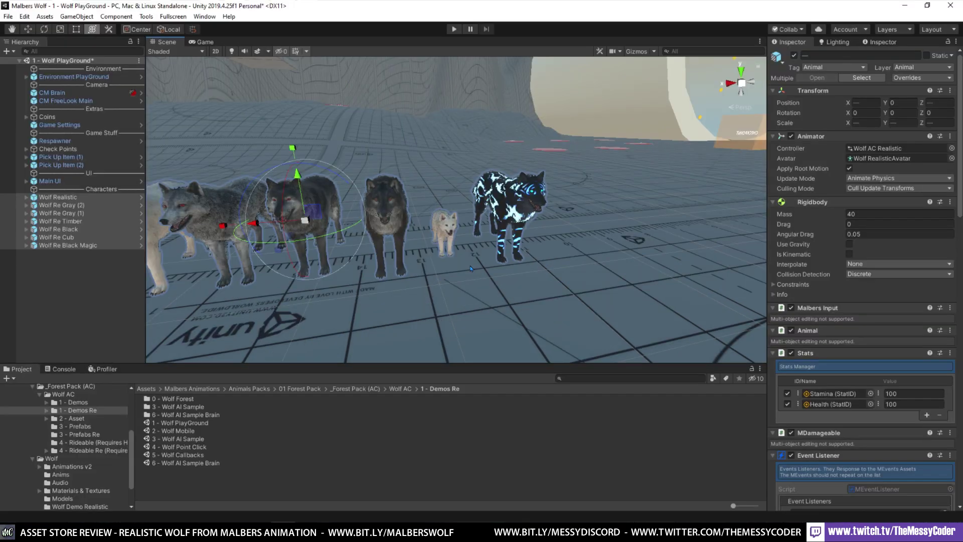
click(794, 55)
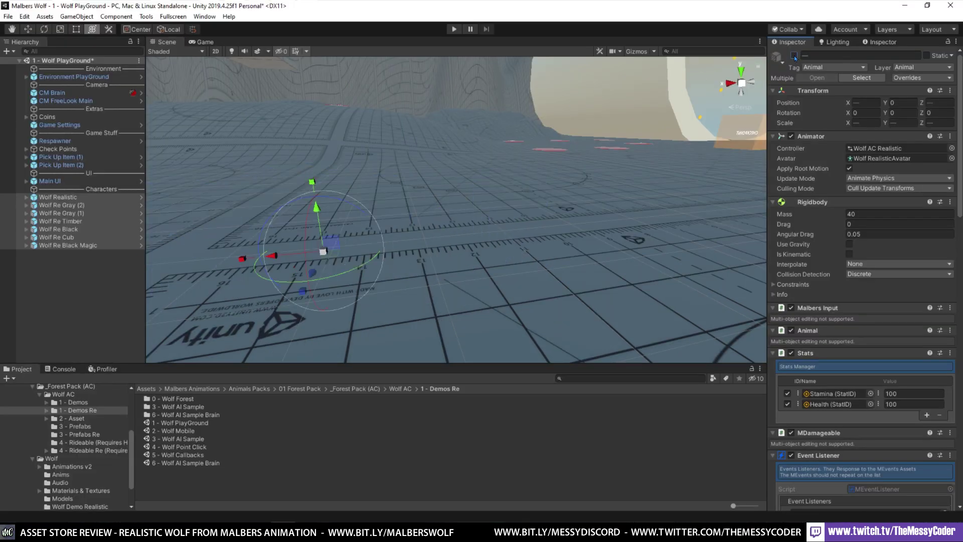
click(75, 237)
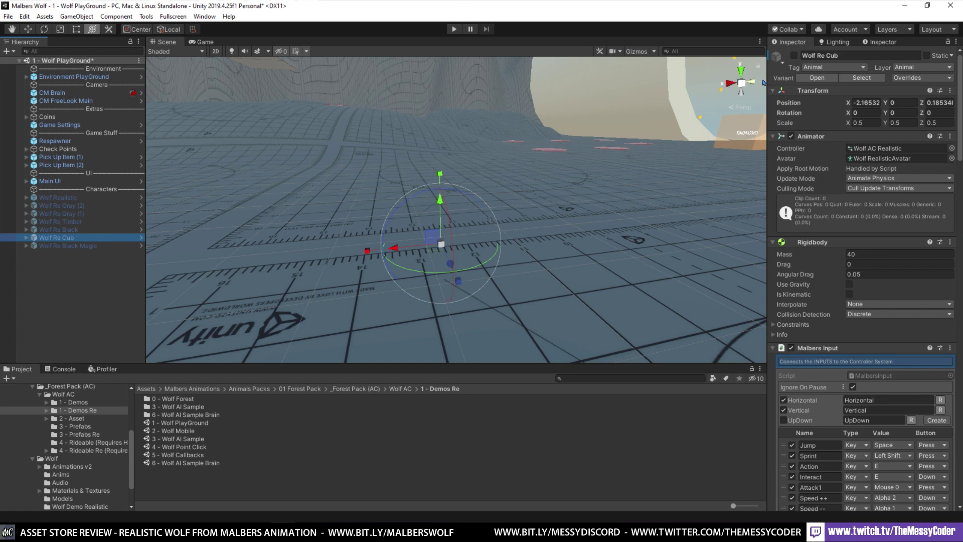
click(794, 55)
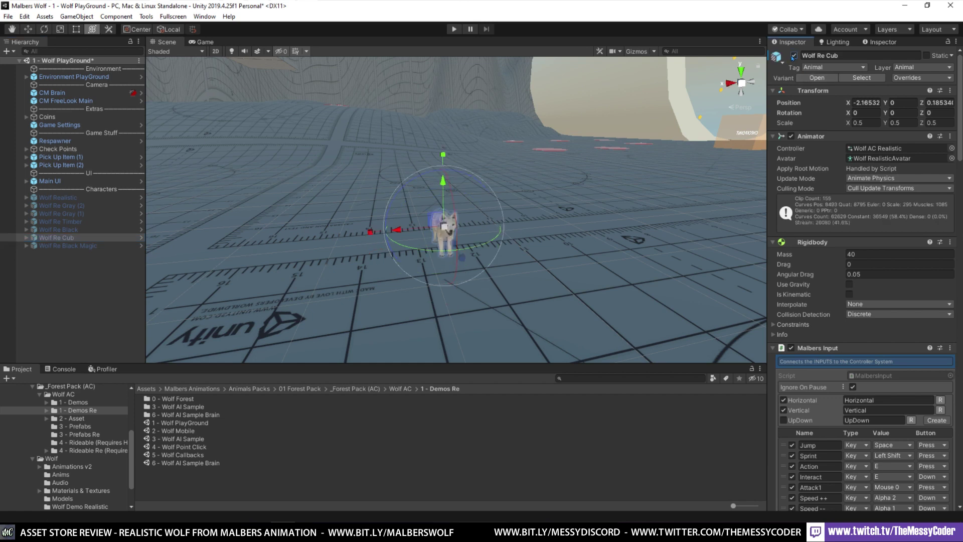
click(453, 30)
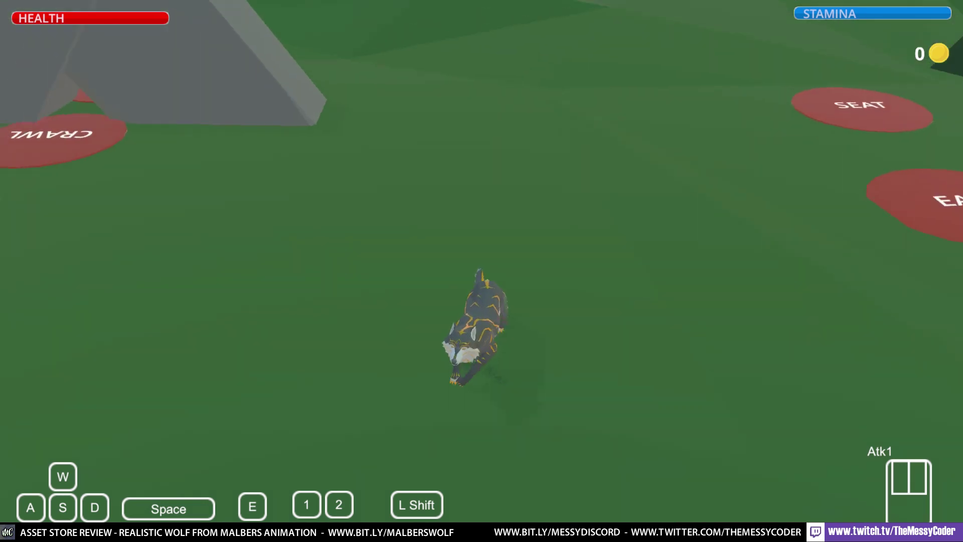
- Run the dark wolf with orange markings around the green terrain and pick up the red ball near the EAT zone
key(s)
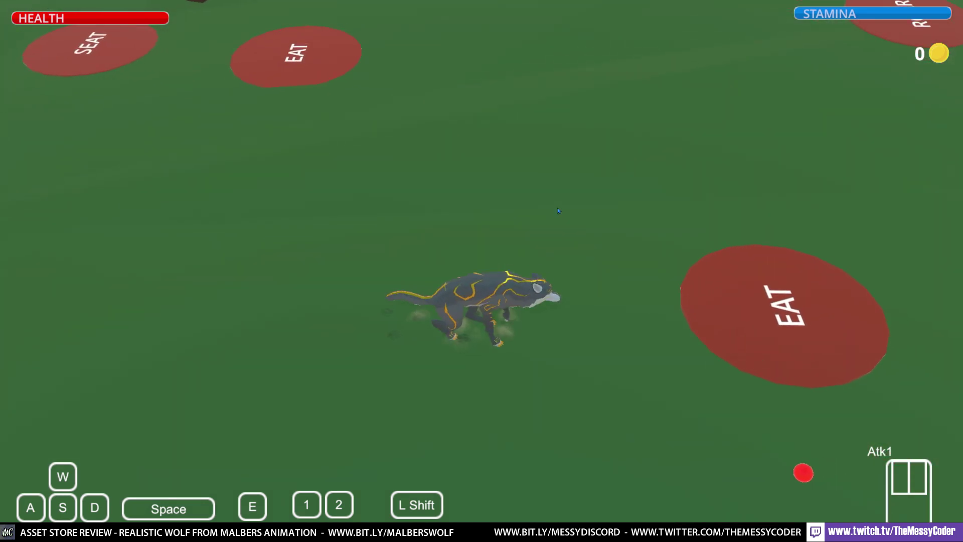
key(a)
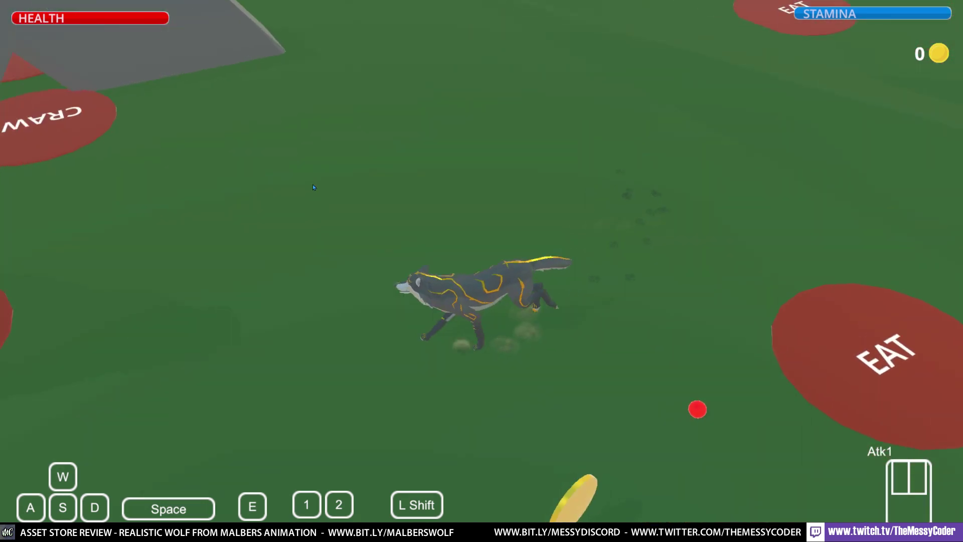
key(w)
key(d)
key(s)
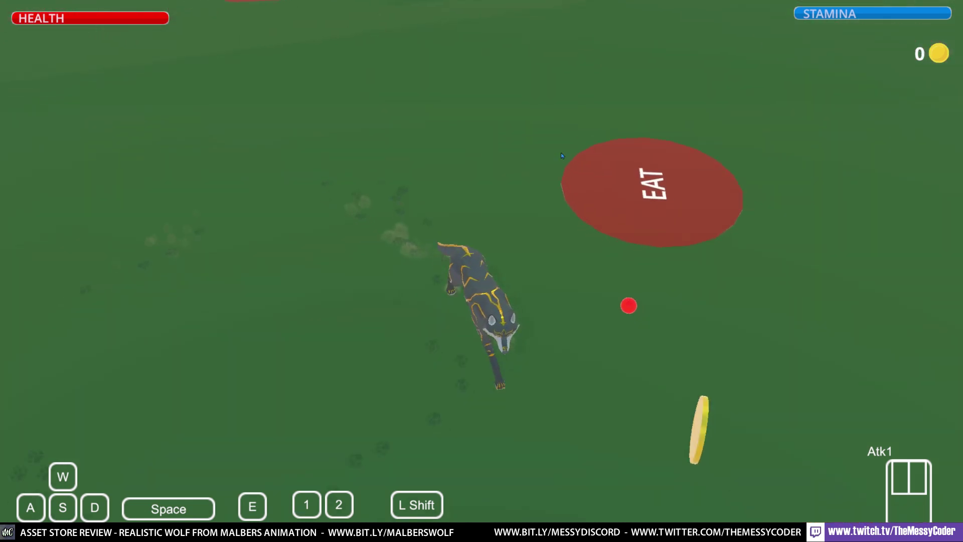
key(d)
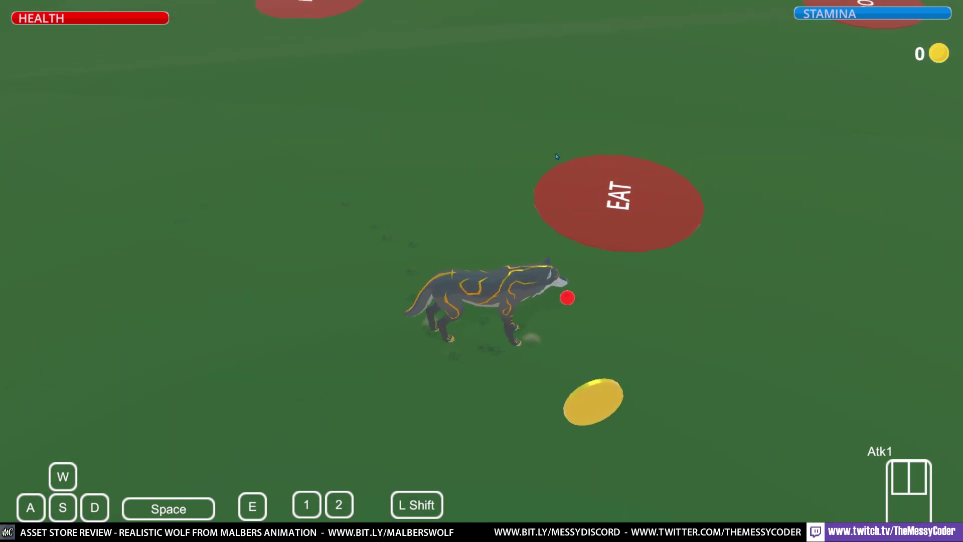
key(e)
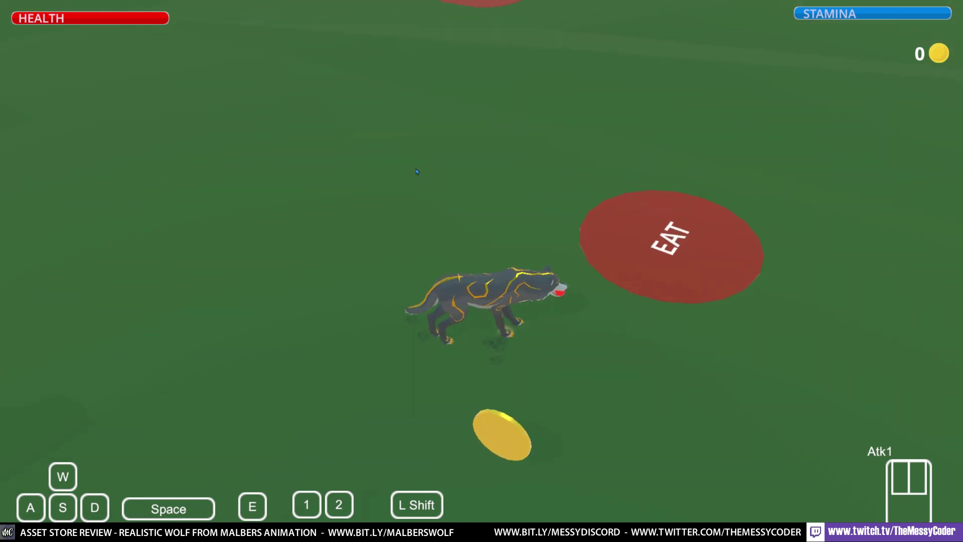
- Run the wolf past the DIG zone and around the rock arch, and crawl under it from the CRAWL zone
key(w)
key(a)
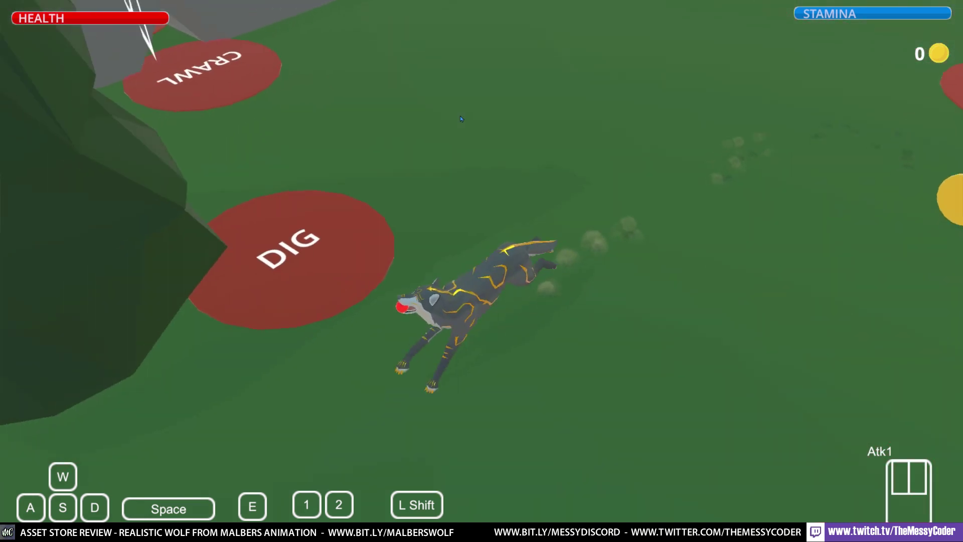
key(w)
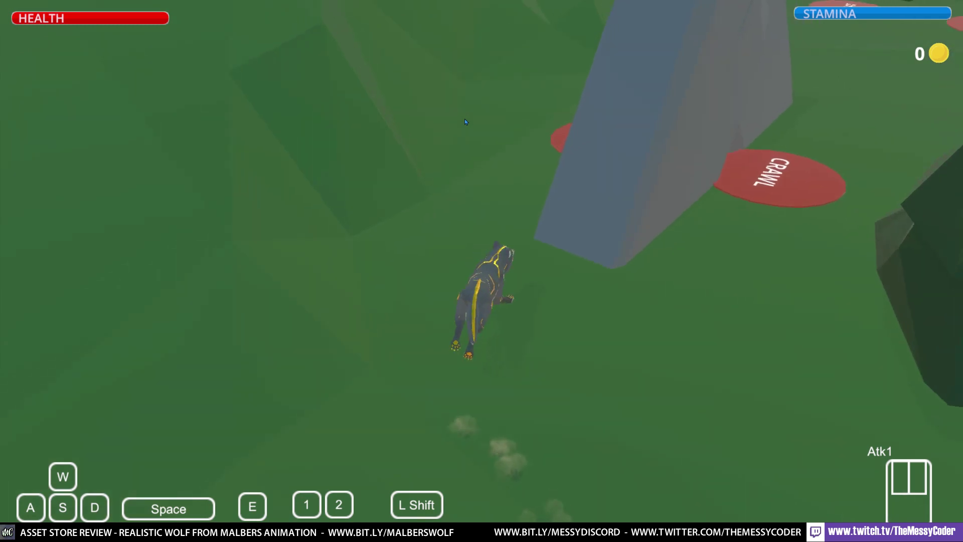
key(a)
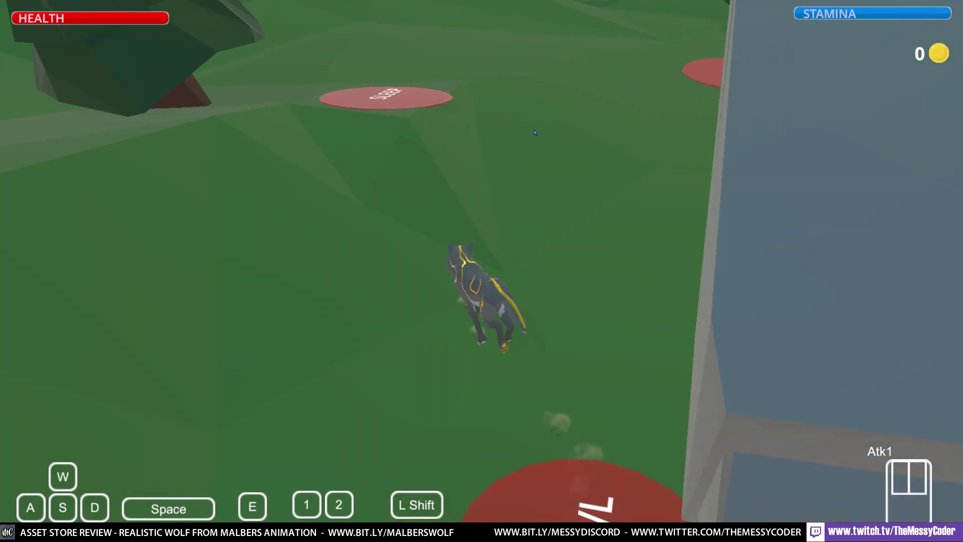
key(s)
key(d)
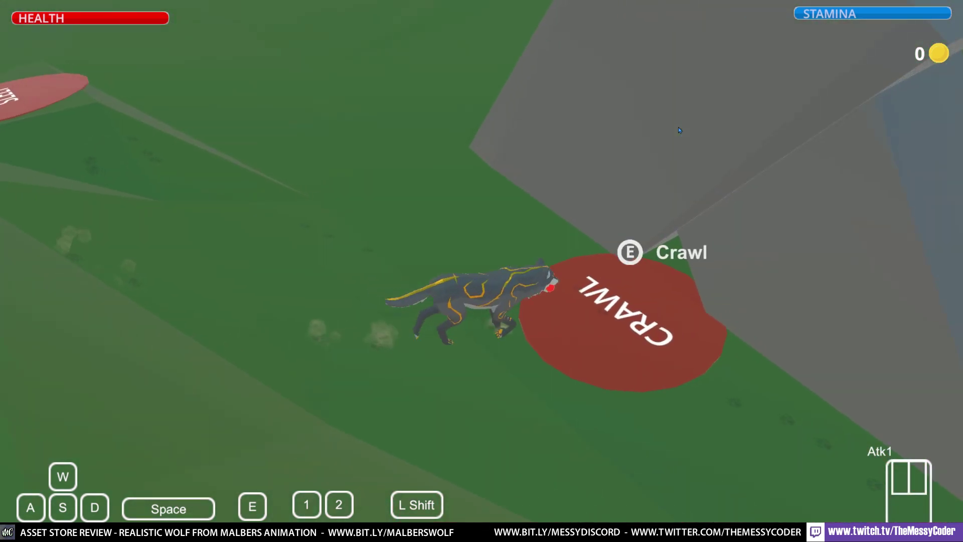
key(e)
key(w)
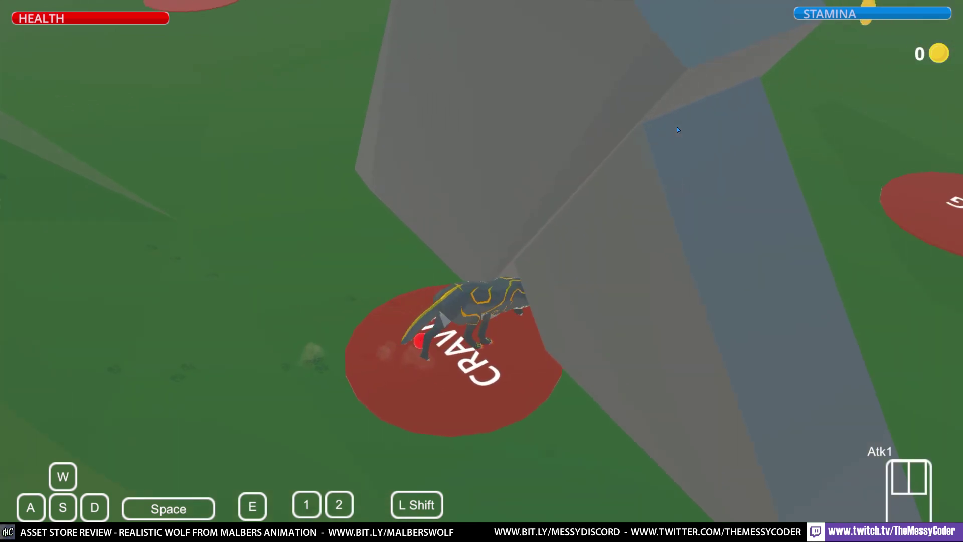
key(w)
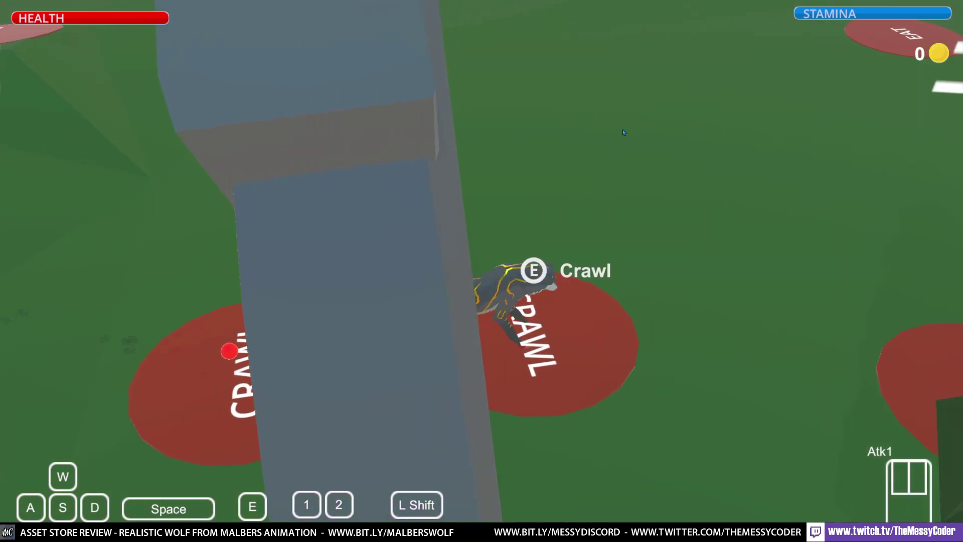
- Loop the wolf back around the arch to the CRAWL zone with the red ball and repeat the crawl
key(w)
key(a)
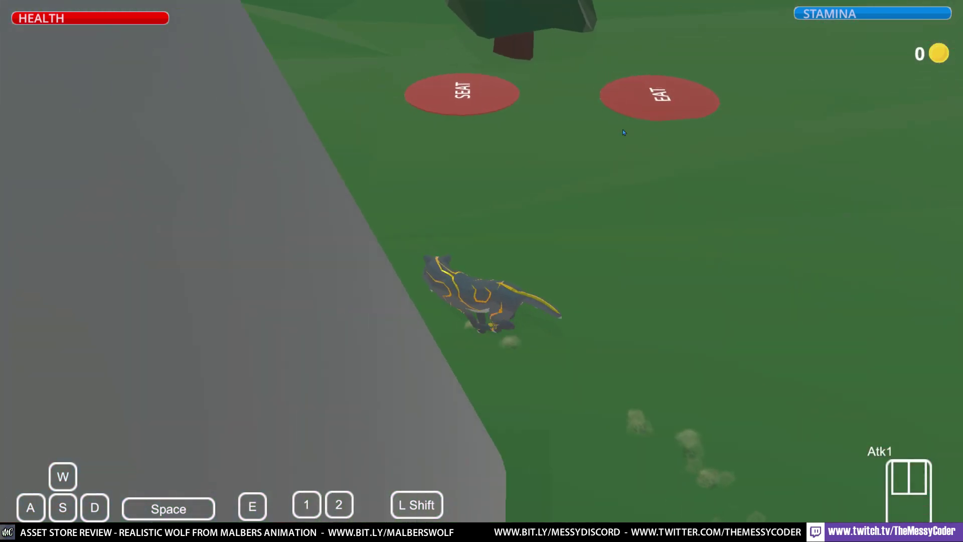
key(s)
key(d)
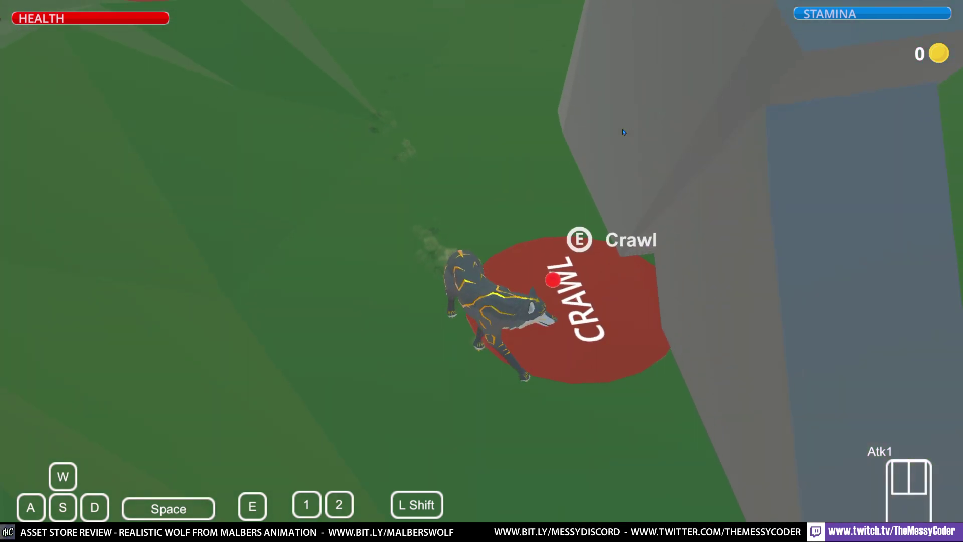
key(e)
key(w)
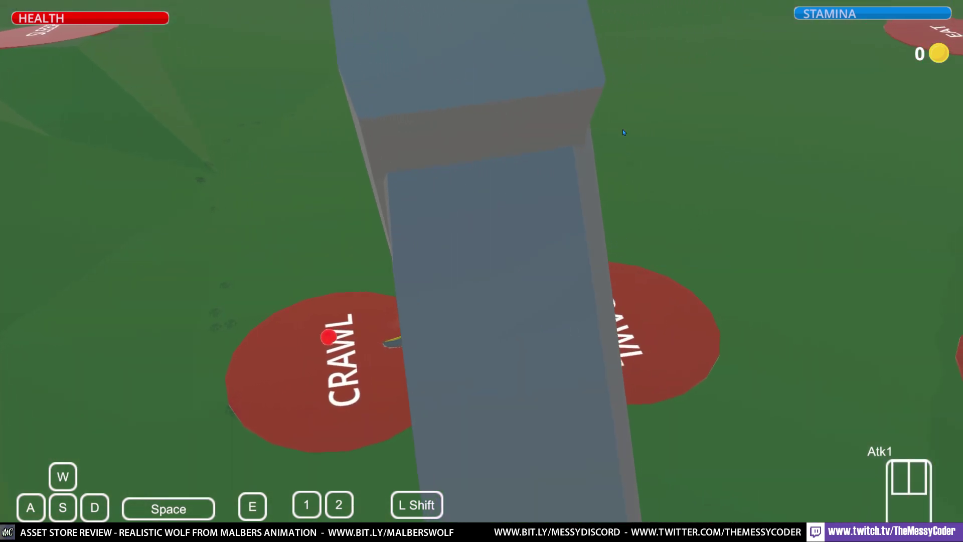
- Run the wolf from the arch to collect the coin near the EAT zone, and turn it around before the ROAR zone
key(d)
key(w)
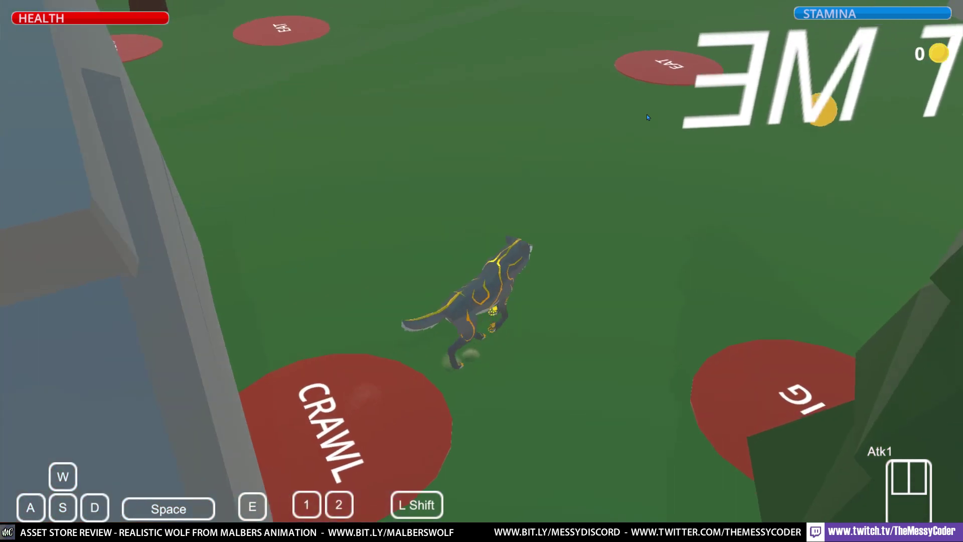
key(w)
key(a)
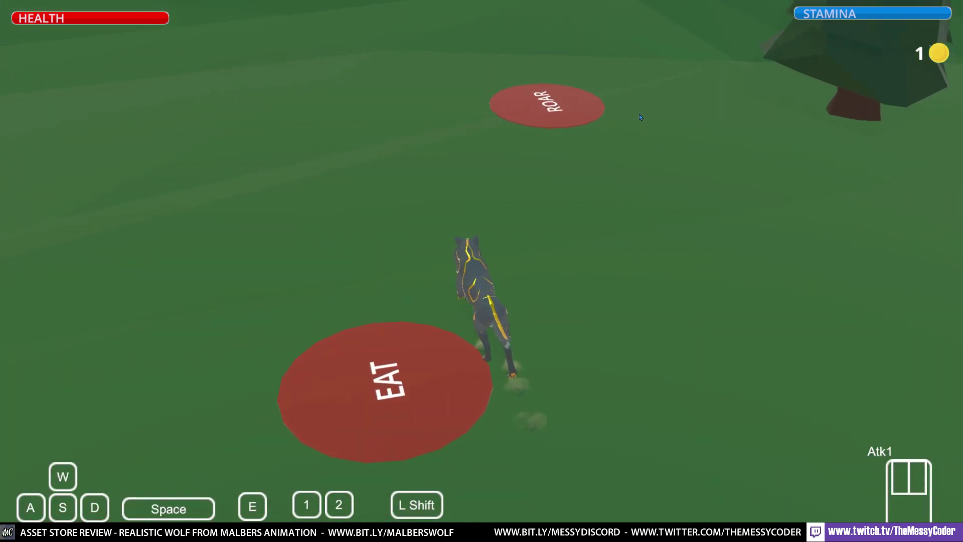
key(a)
key(s)
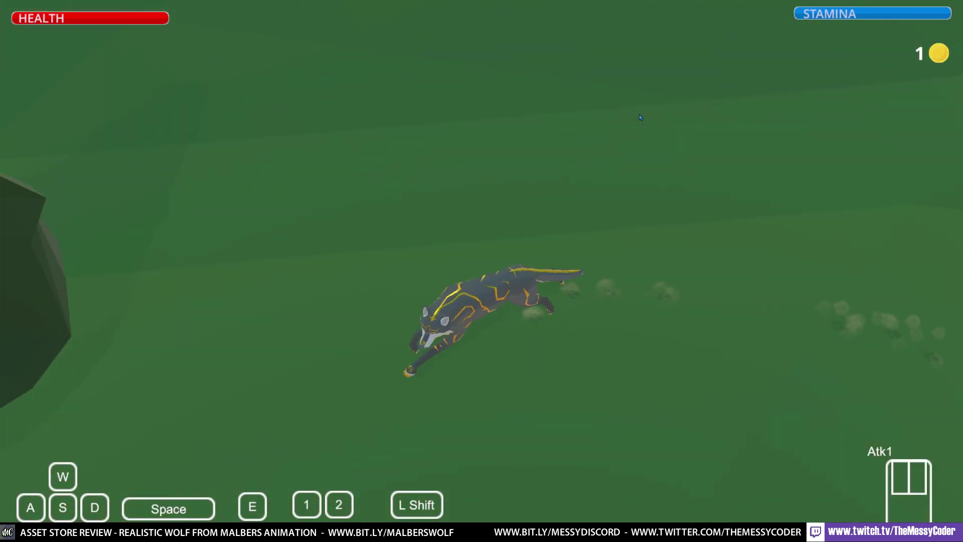
- Take the wolf past the EAT zone, jump onto the low rock platform and run across it
key(d)
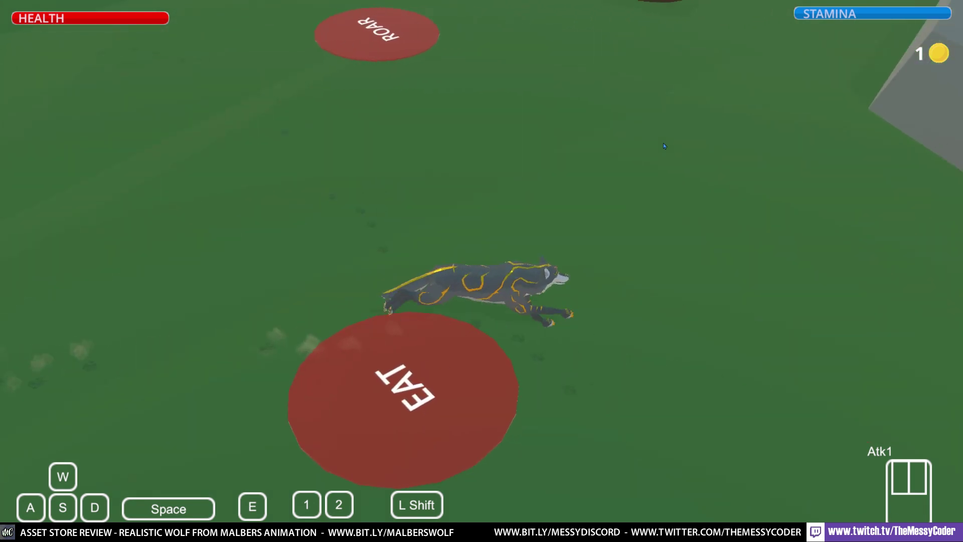
key(space)
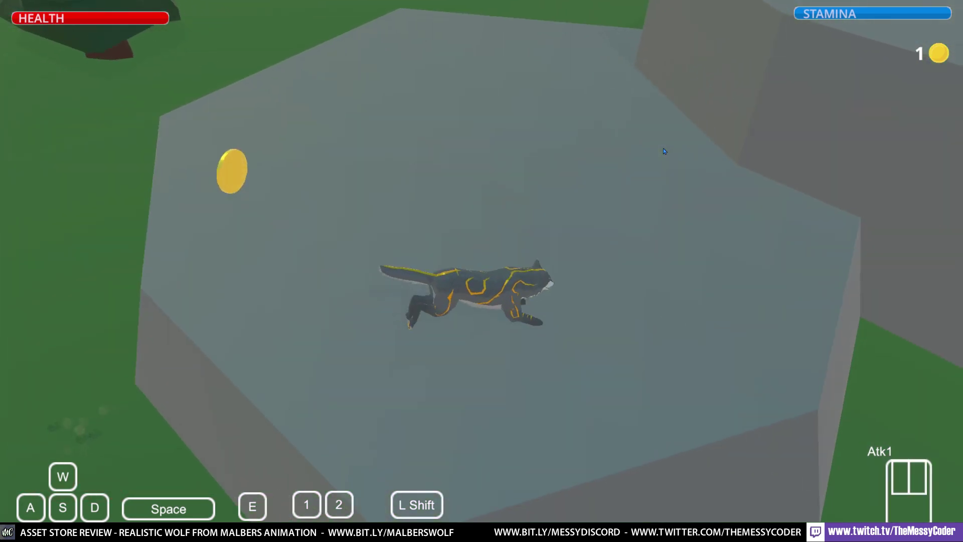
key(w)
key(a)
key(d)
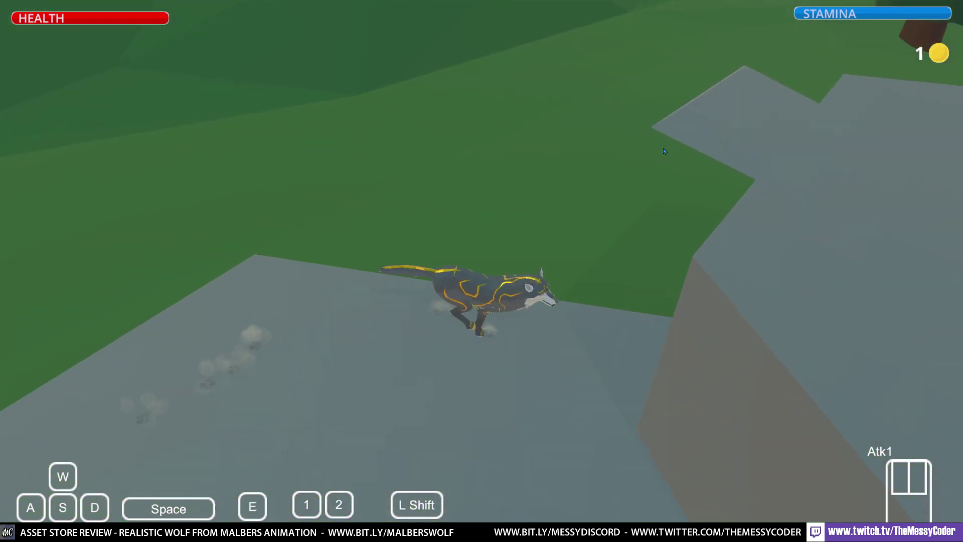
- Jump the wolf up the stepped rock blocks, crossing from the JUMP block to the next one towards its coin
key(space)
key(w)
key(space)
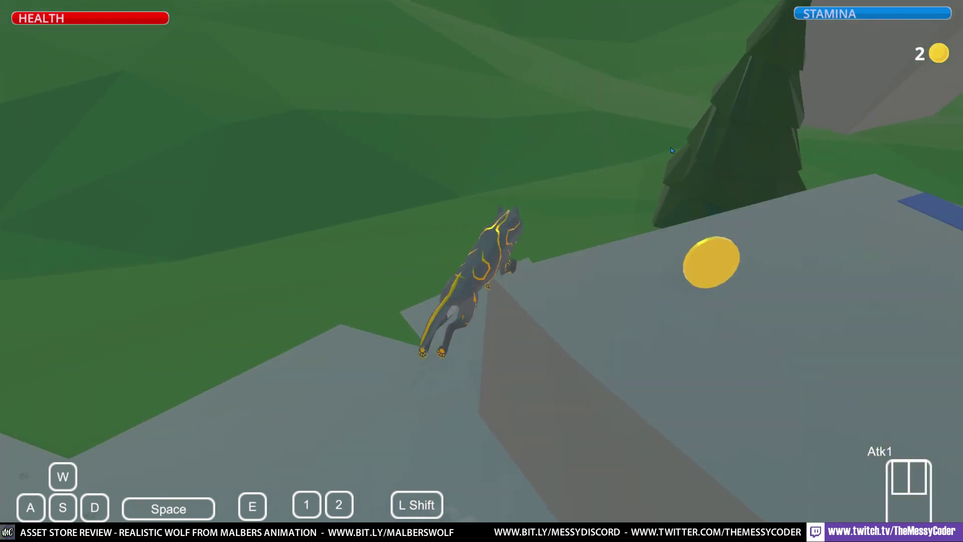
key(w)
key(space)
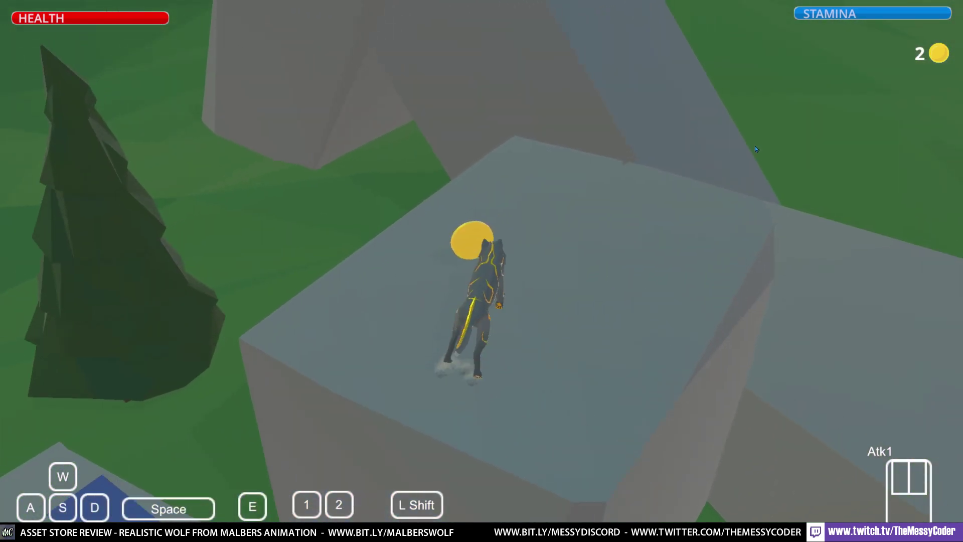
- Circle the wolf on the far rock block to collect its coin, and jump back across to the JUMP block
key(d)
key(s)
key(a)
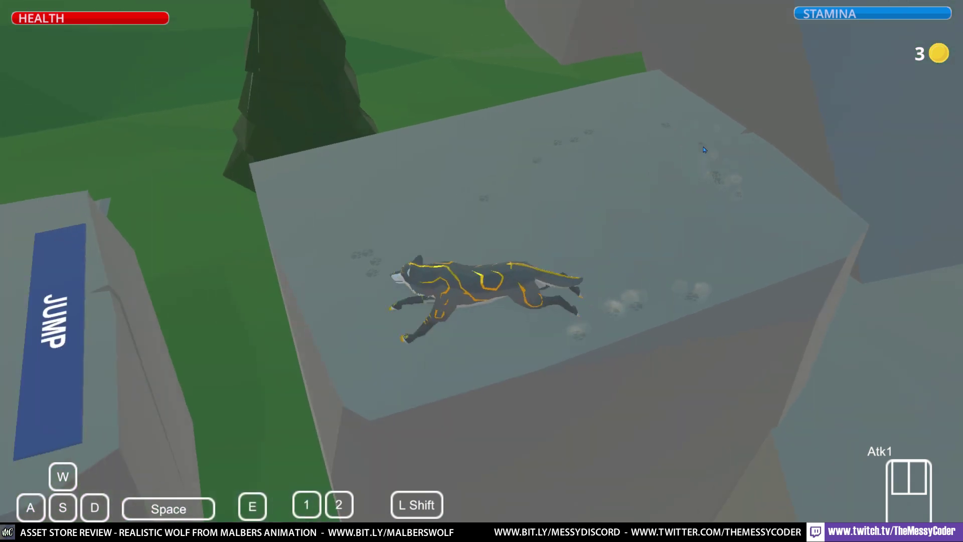
key(space)
key(s)
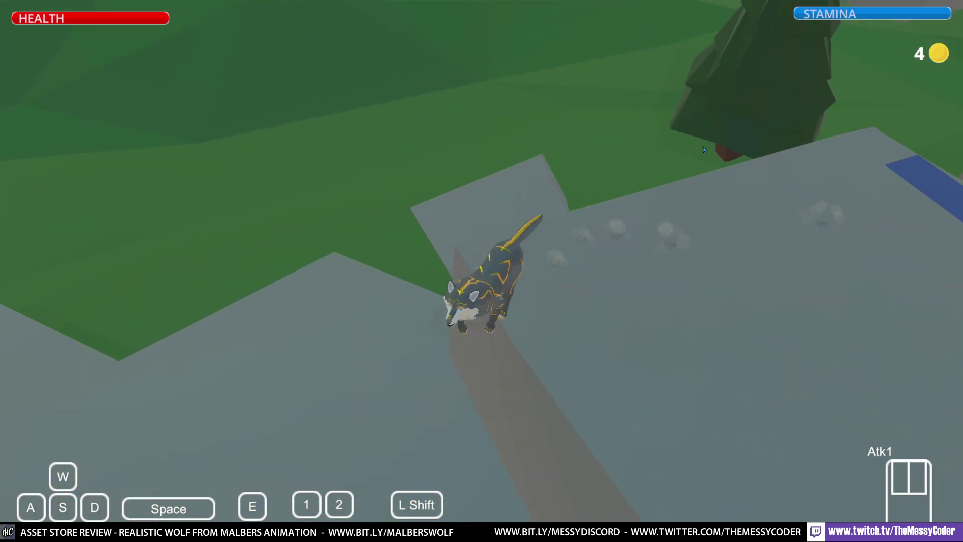
- Turn the wolf around on the JUMP block and leap off the rocks to the grass beside the tree
key(d)
key(w)
key(space)
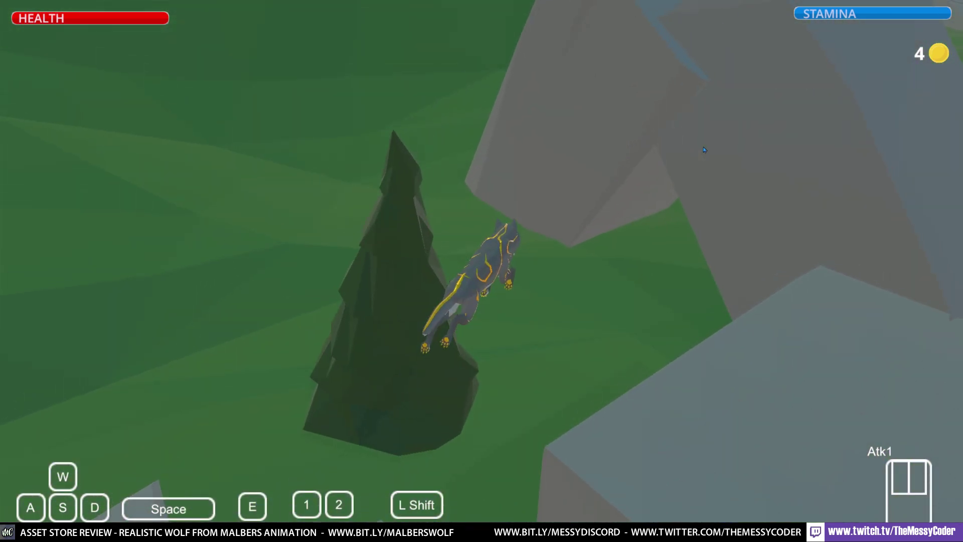
key(w)
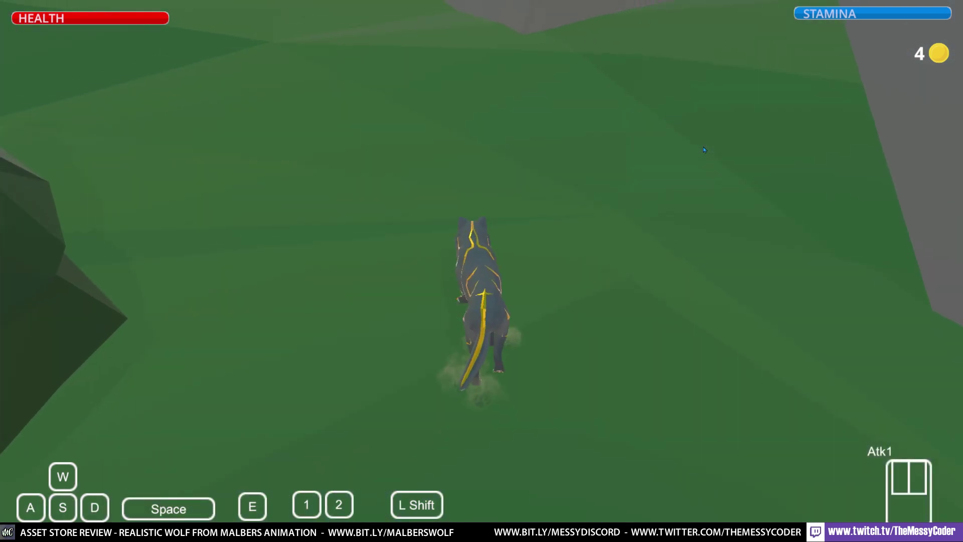
- Run the wolf across the grass near the ROAR zone and around the rocks towards the EAT zone
key(a)
key(w)
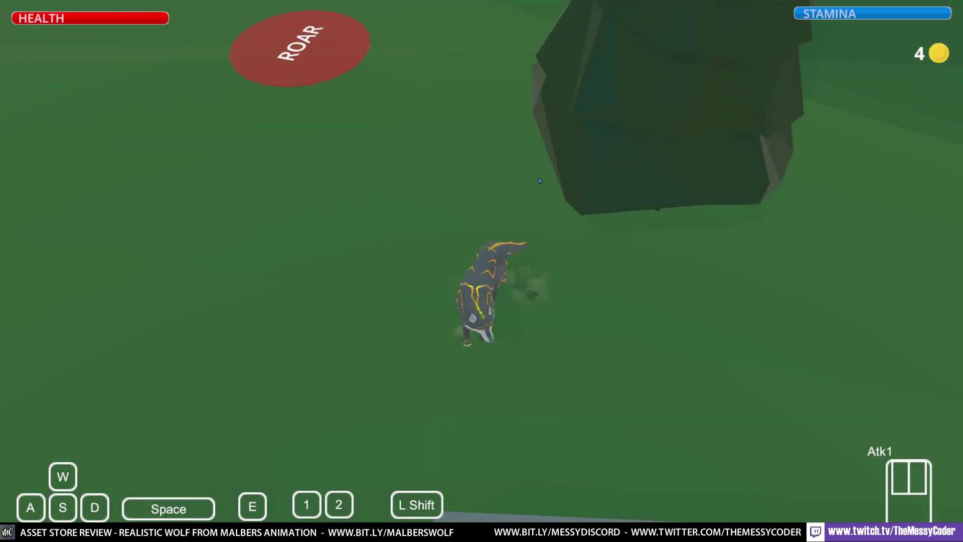
key(d)
key(a)
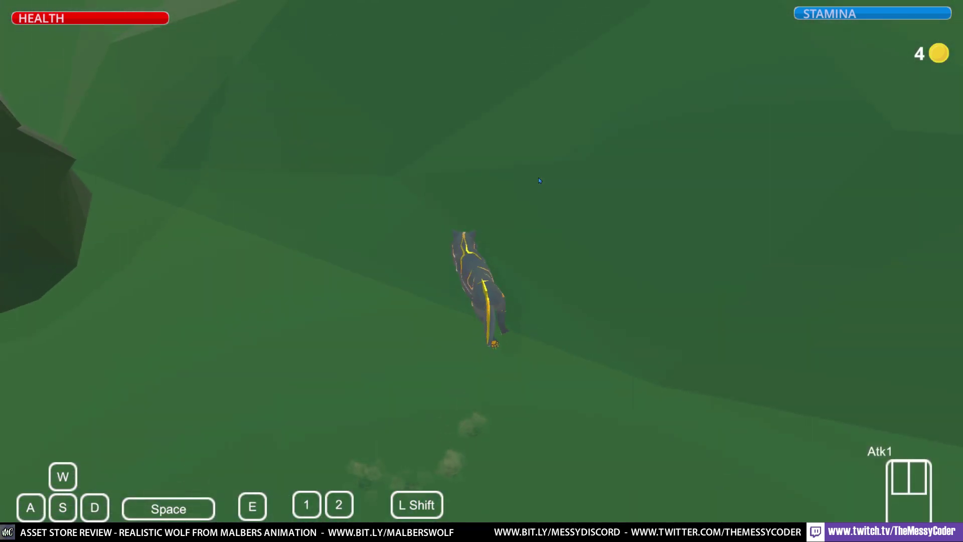
key(a)
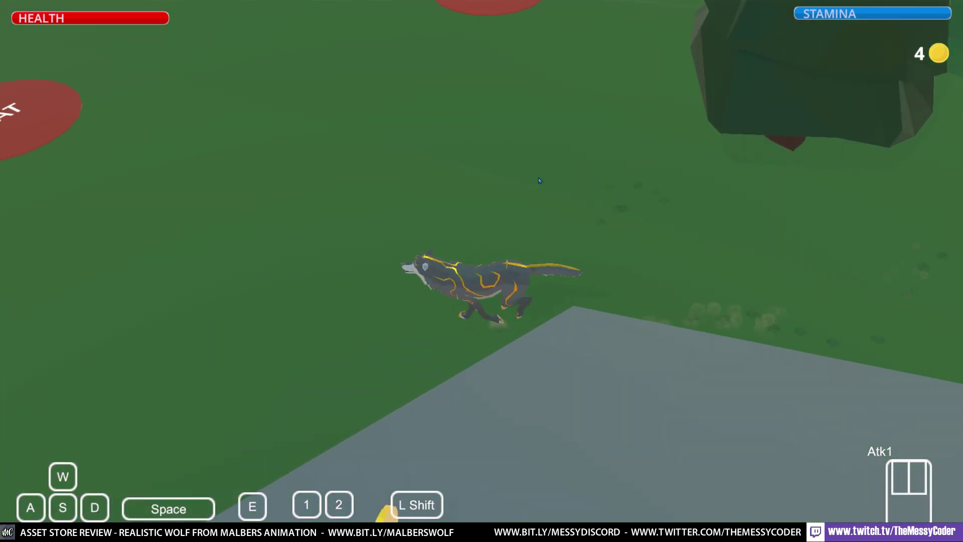
key(s)
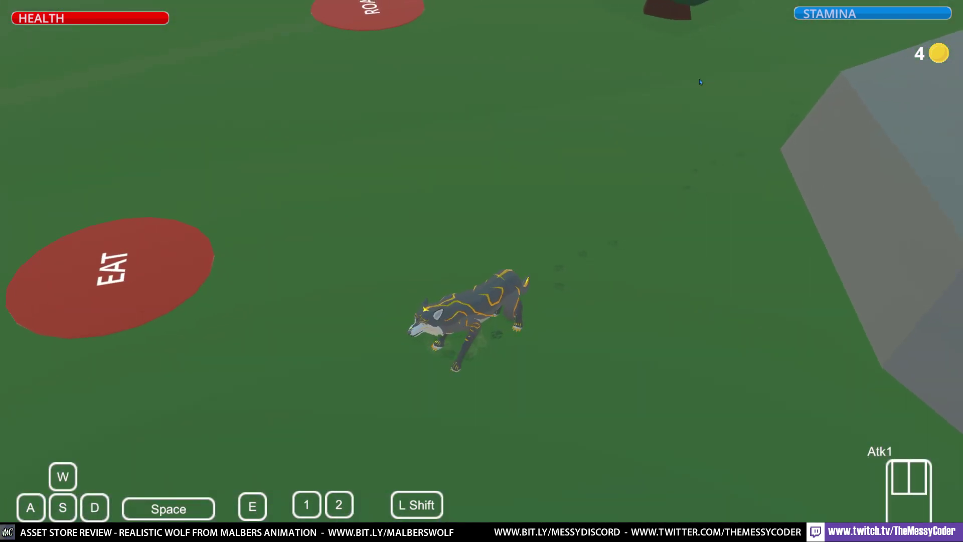
- Turn the wolf back to the rocks, jump onto the low platform and run to the foot of the tall block
key(d)
key(w)
key(space)
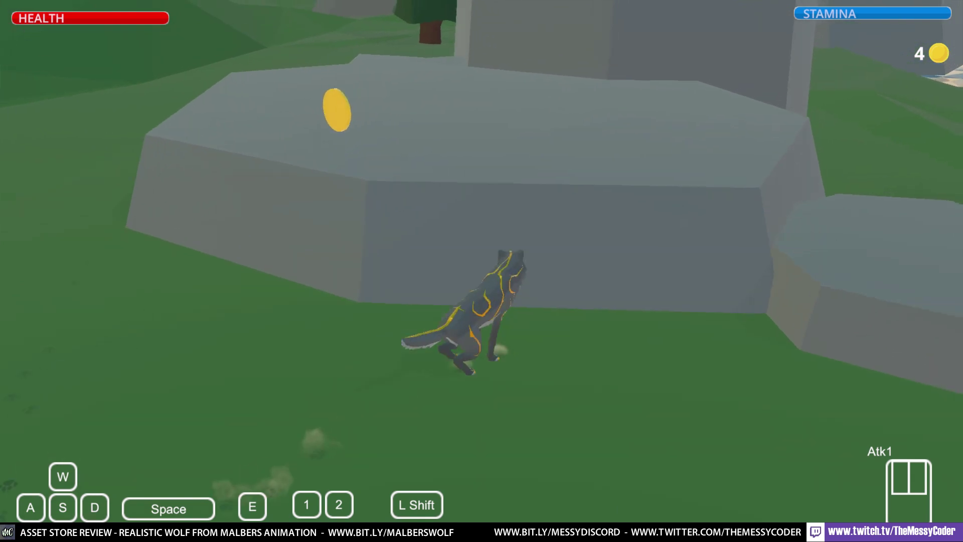
key(a)
key(w)
key(d)
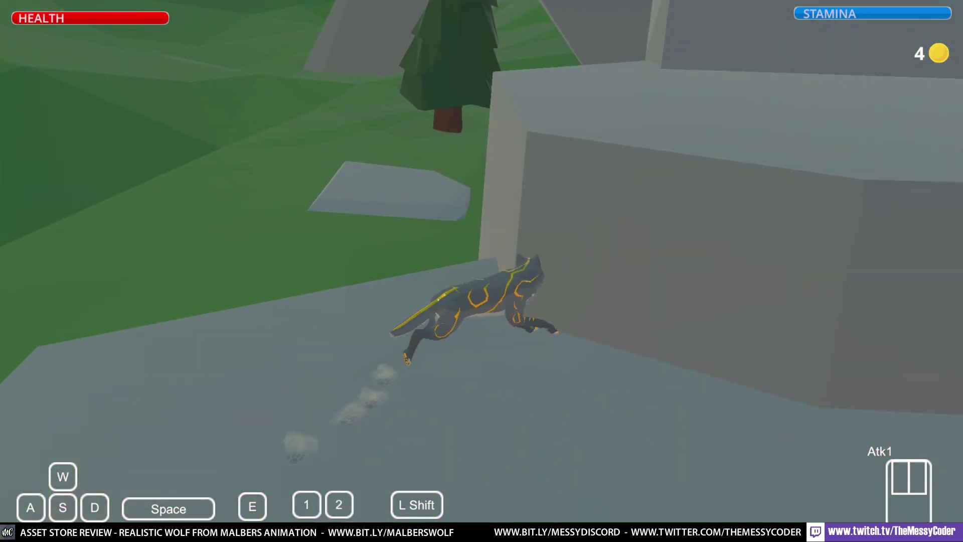
- Jump the wolf onto the JUMP block and leap across the gap to the next rock block
key(space)
key(d)
key(w)
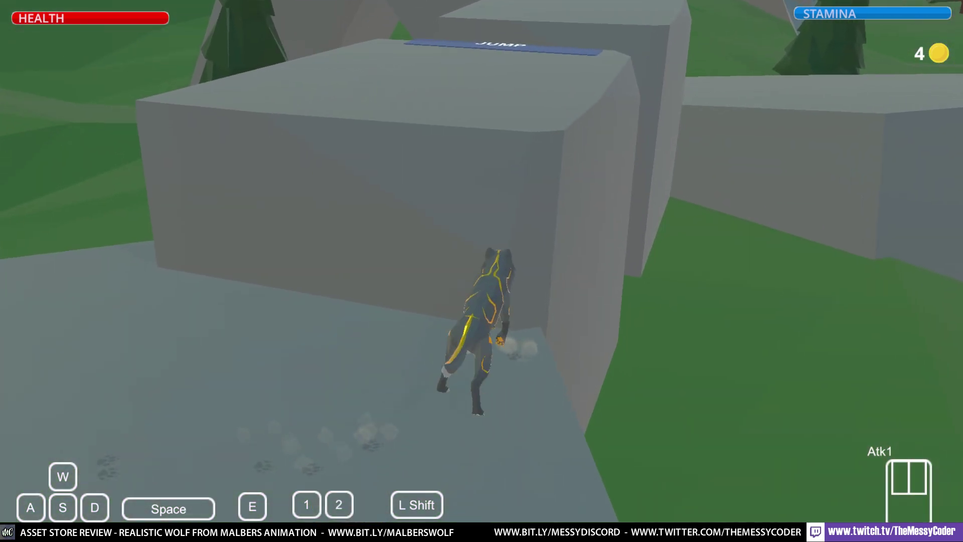
key(space)
key(w)
key(space)
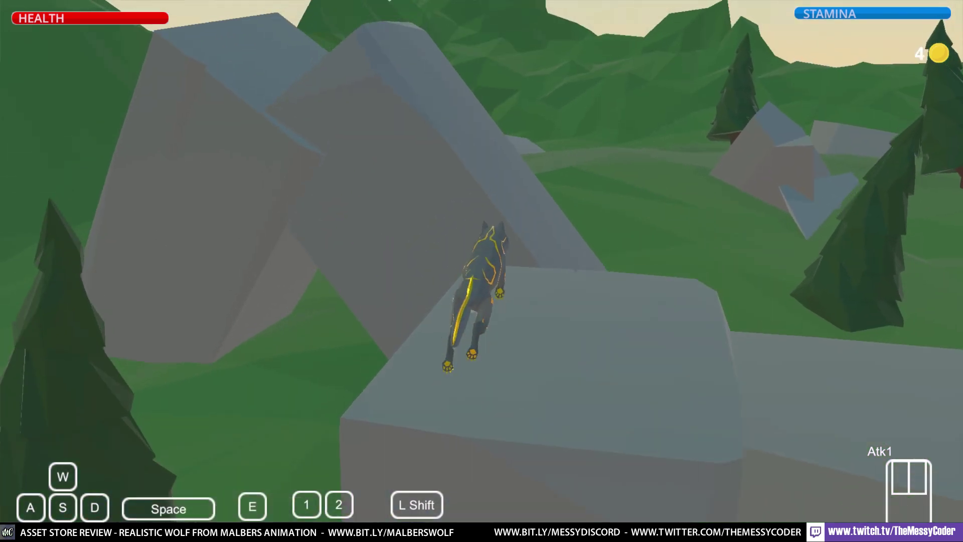
- Run the wolf along the rock and try to jump over the water to the block holding the coin
key(d)
key(d)
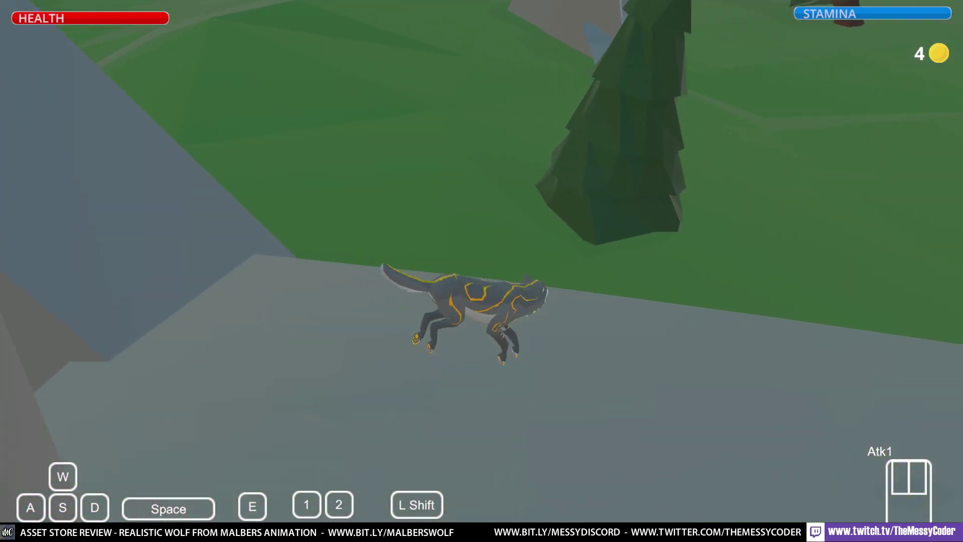
key(d)
key(space)
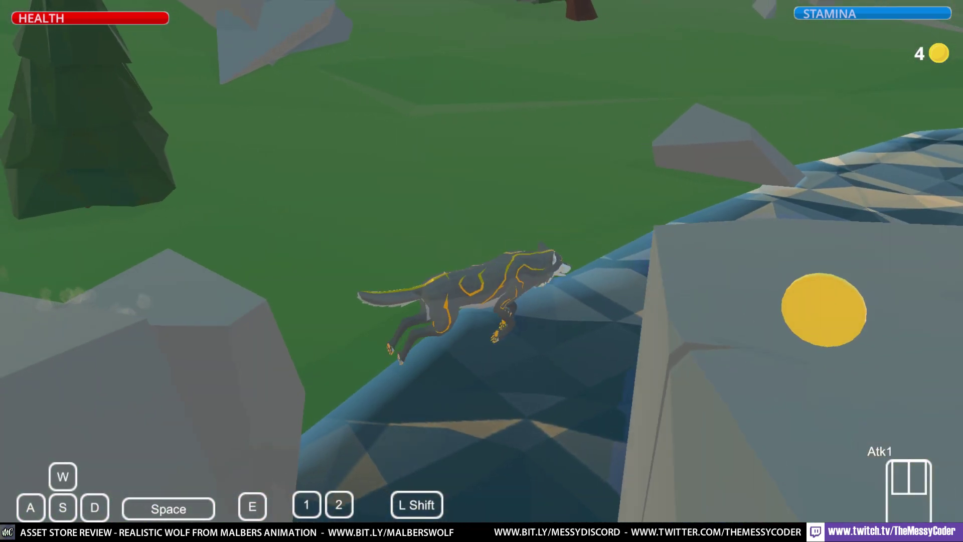
key(s)
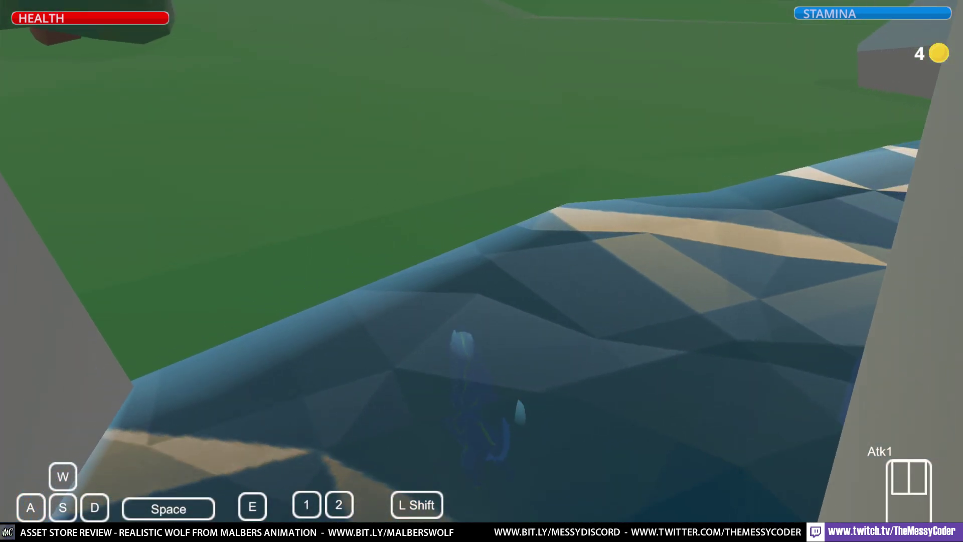
- Bring the wolf out of the water onto the grass, jump it back onto the rocks and leap off their edge
key(w)
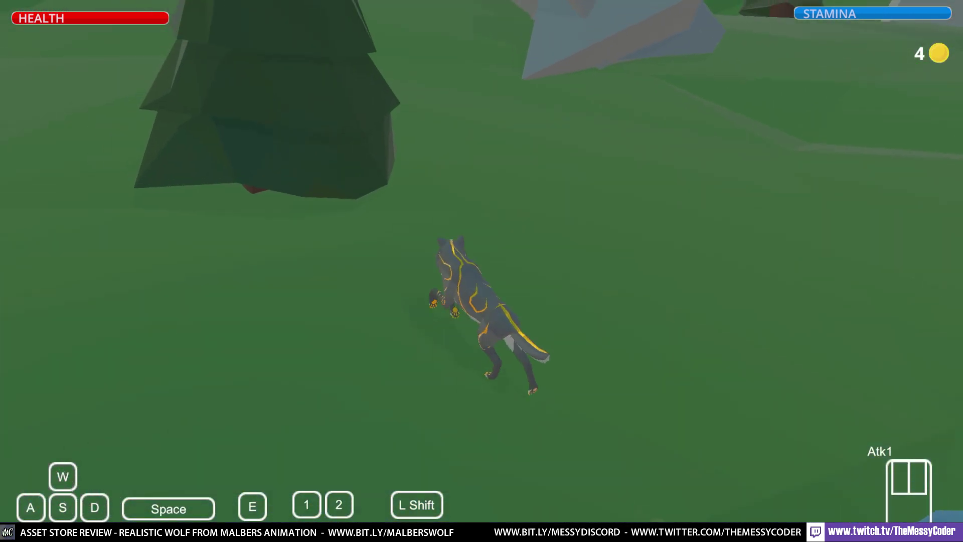
key(a)
key(space)
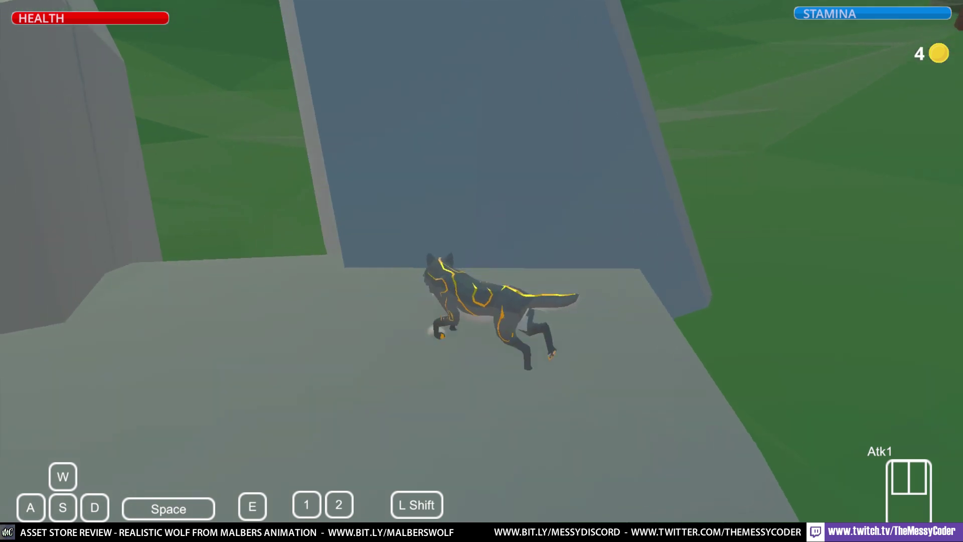
key(s)
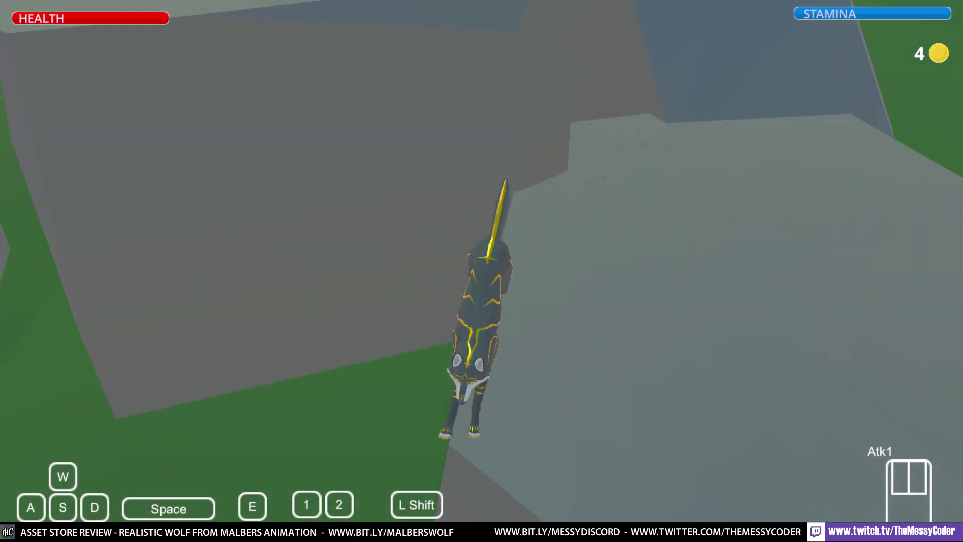
- Leap the wolf over the water edge onto the low rock and run it across the grass towards the coin's rock
key(a)
key(space)
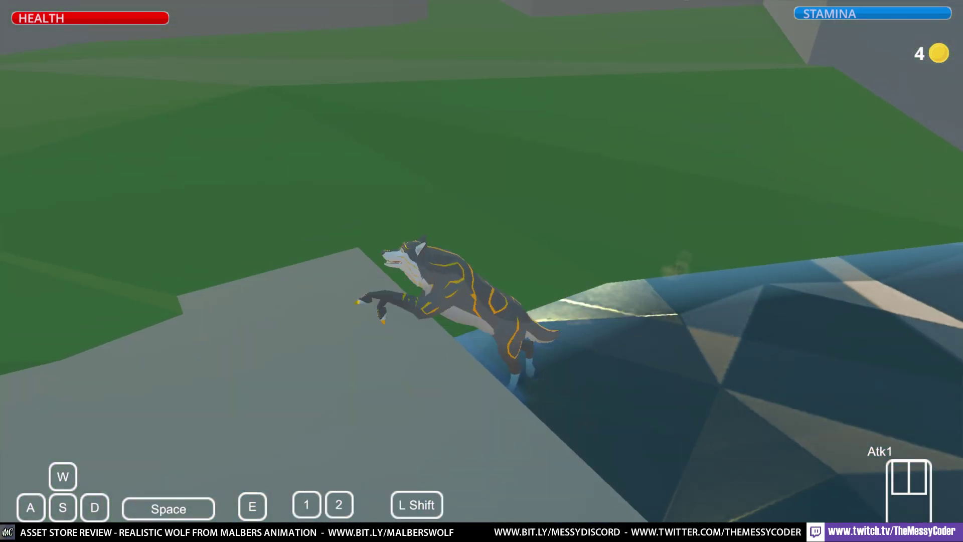
key(a)
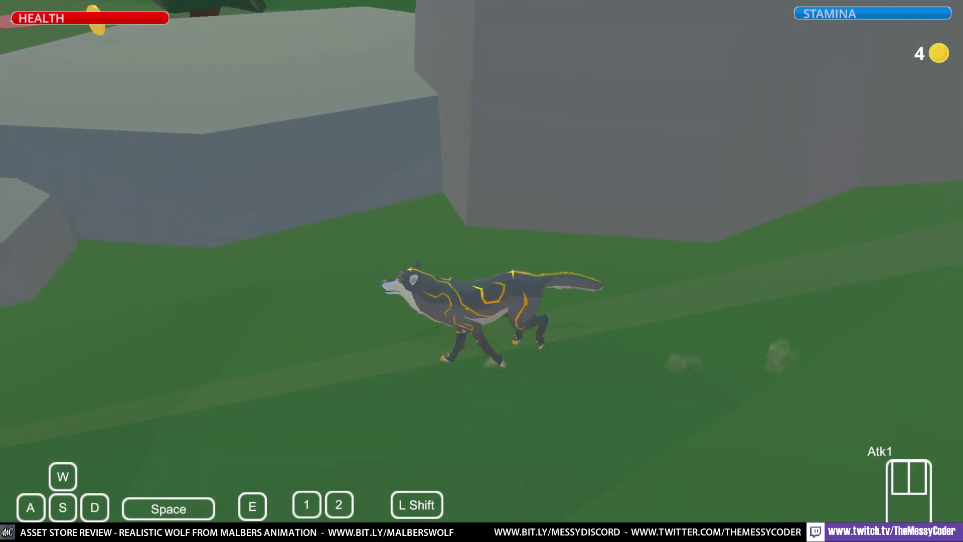
- Jump the wolf onto the flat rock, collect the coin and run down to the grass near the ROAR circle
key(space)
key(w)
key(a)
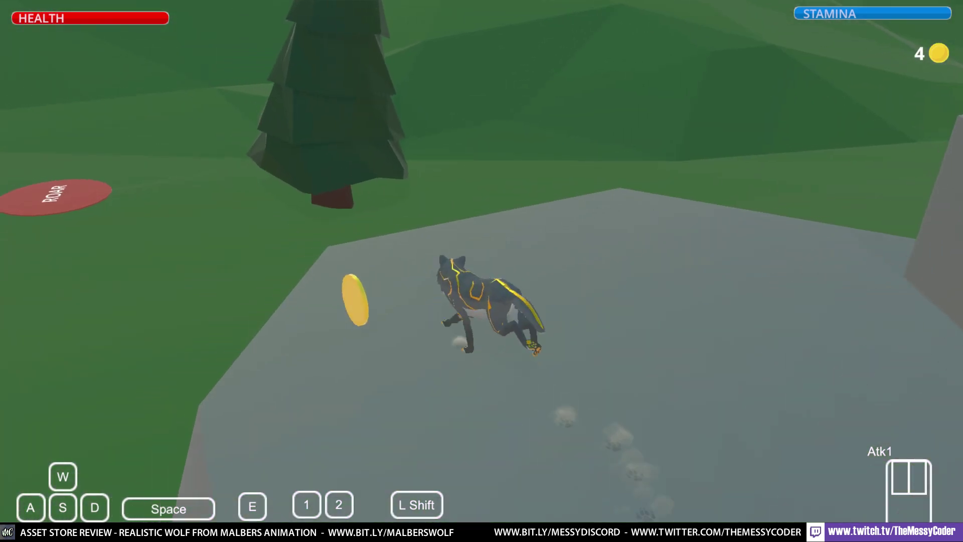
key(w)
key(a)
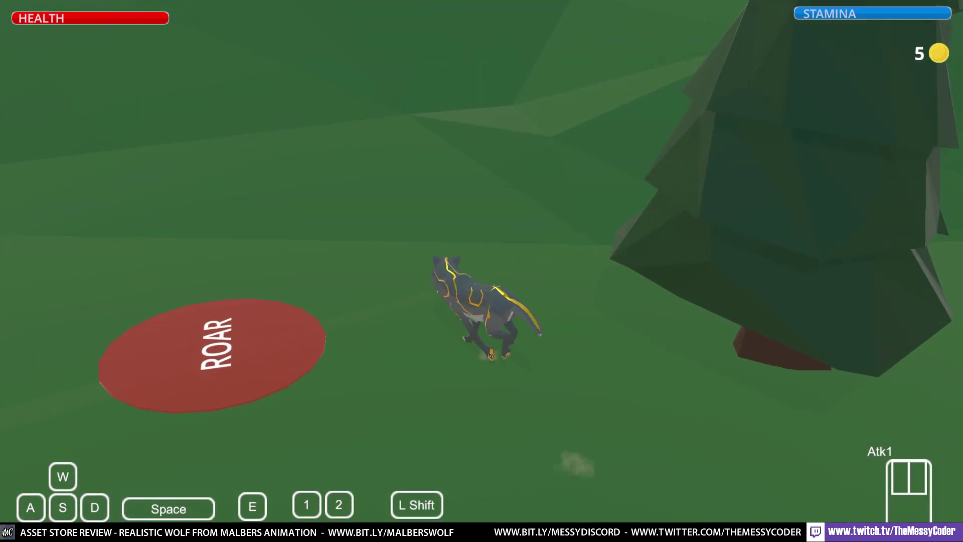
- Make the wolf howl on the red ROAR circle and run it off across the grass past the rock
key(s)
key(w)
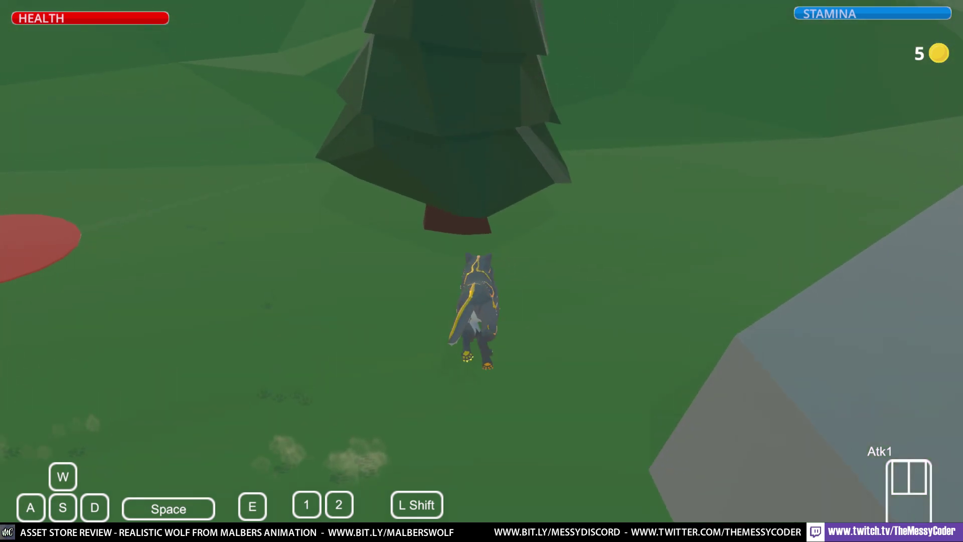
key(e)
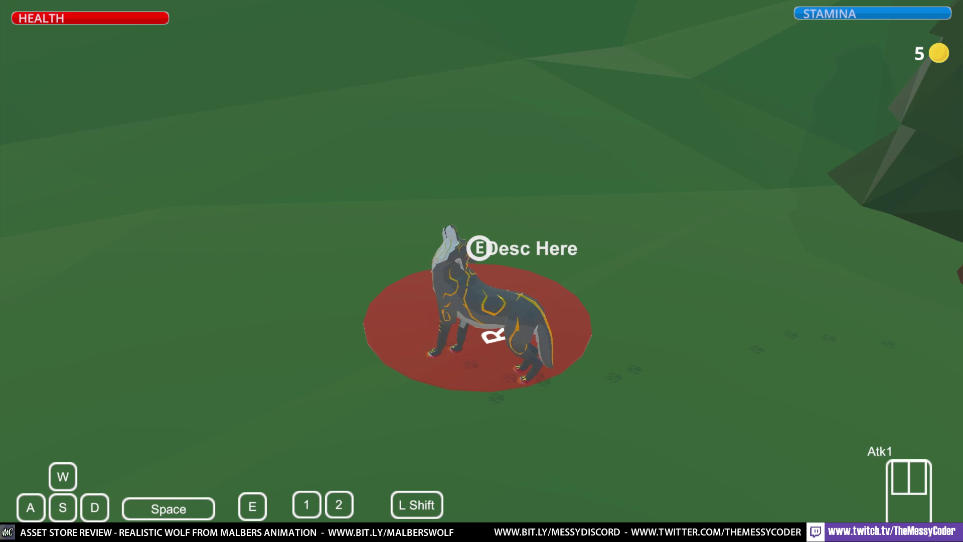
key(d)
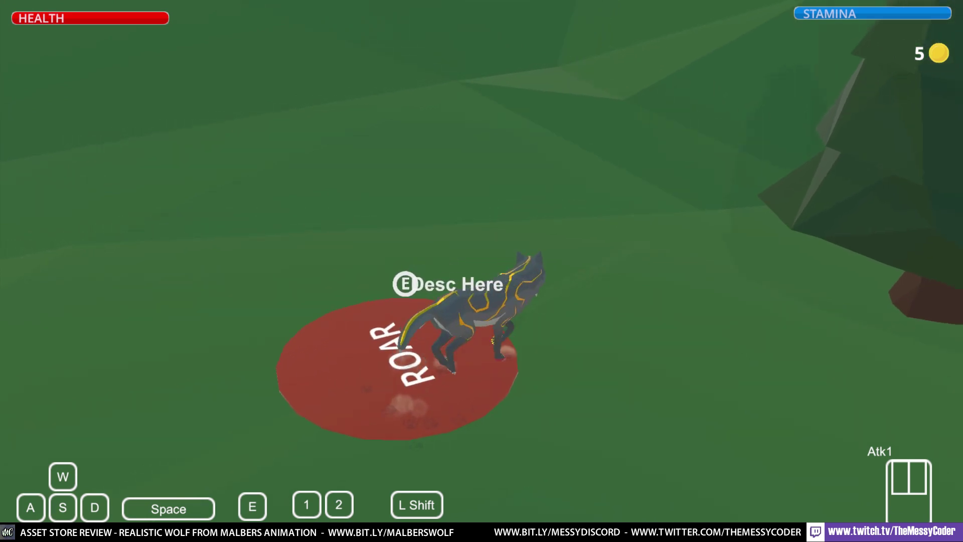
key(w)
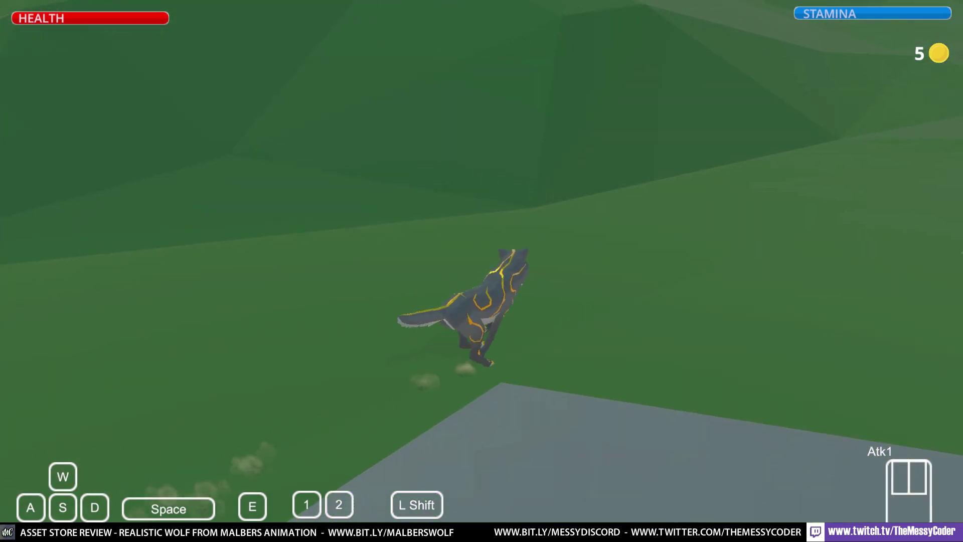